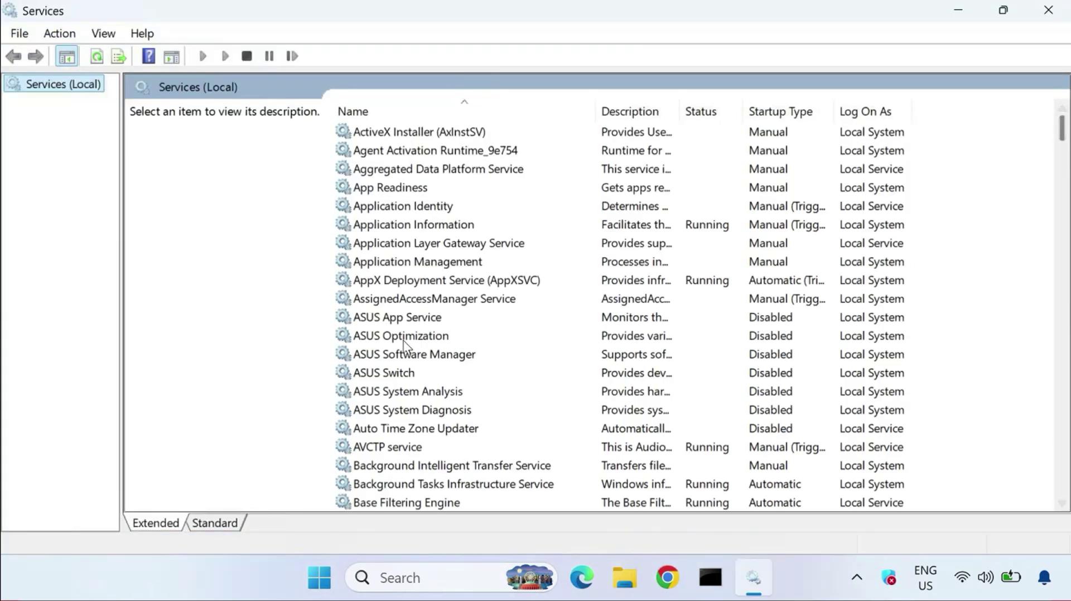
Open the properties of the Microsoft Account Sign-in Assistant service.
{"action": "left_click", "coordinate": [388, 300]}
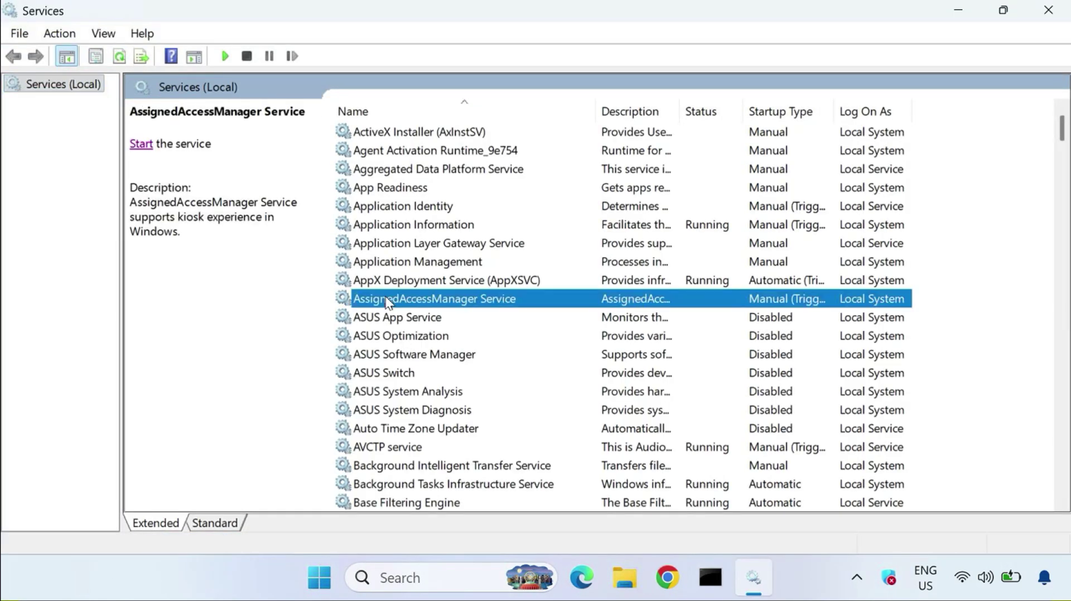
{"action": "key", "text": "m"}
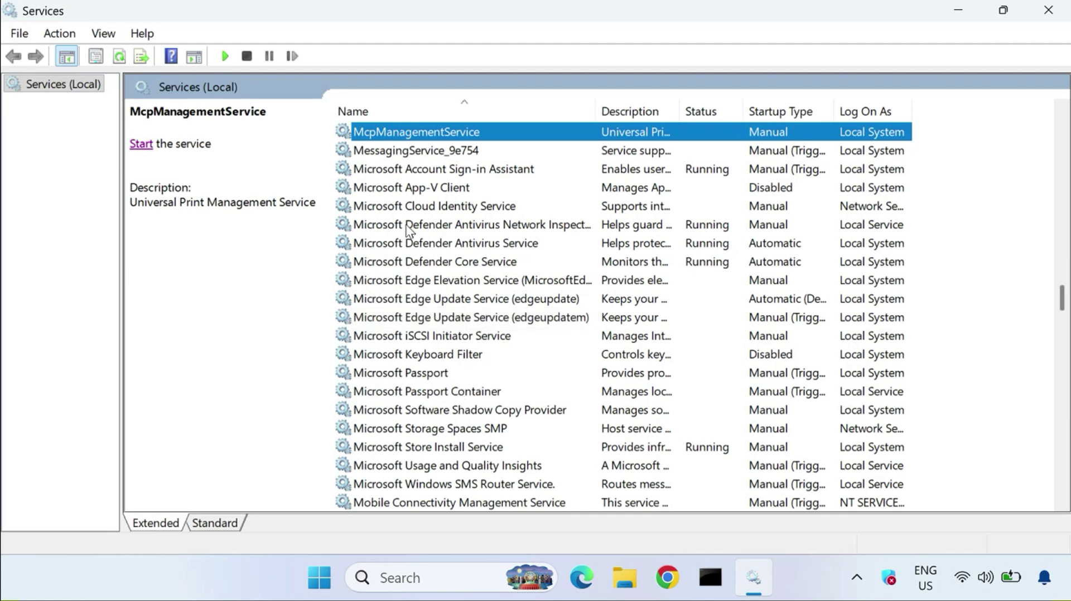
{"action": "left_click", "coordinate": [435, 169]}
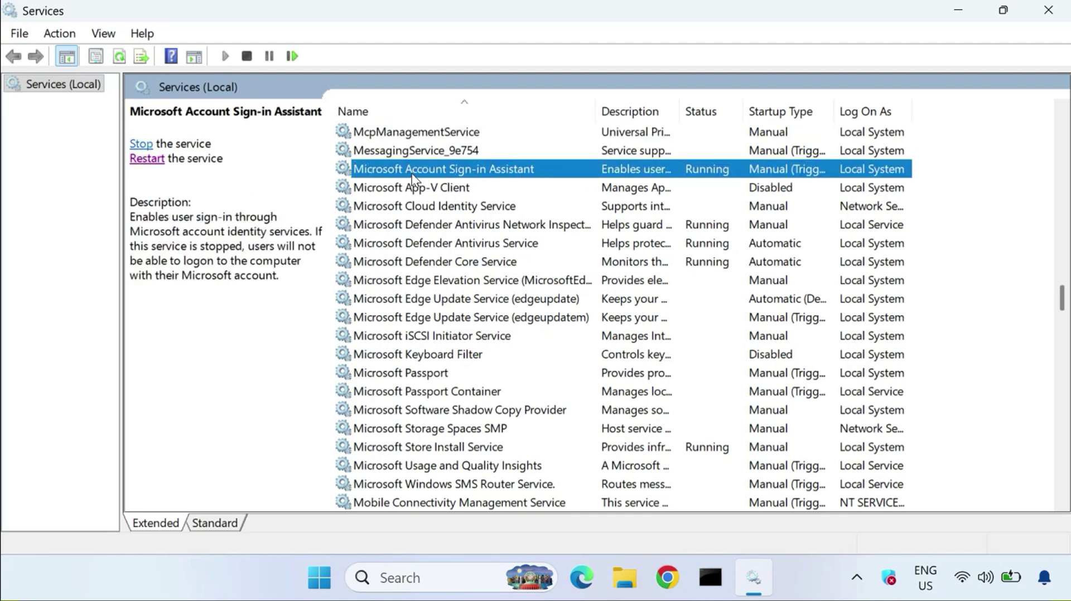
{"action": "double_click", "coordinate": [583, 171]}
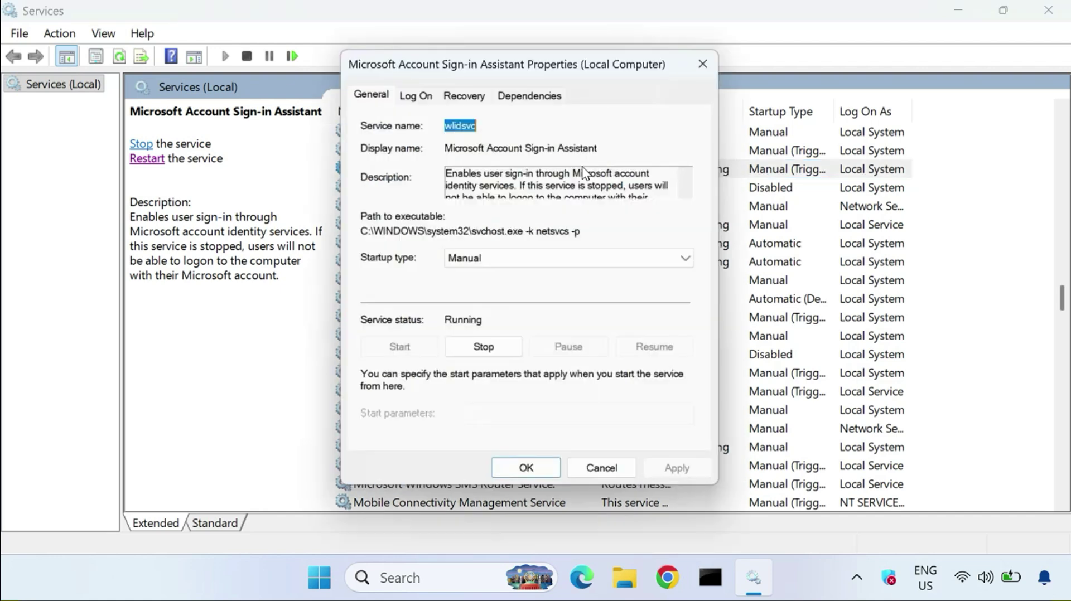
Set the Microsoft Account Sign-in Assistant's startup type to Manual, apply it and close the Services window.
{"action": "left_click", "coordinate": [521, 261]}
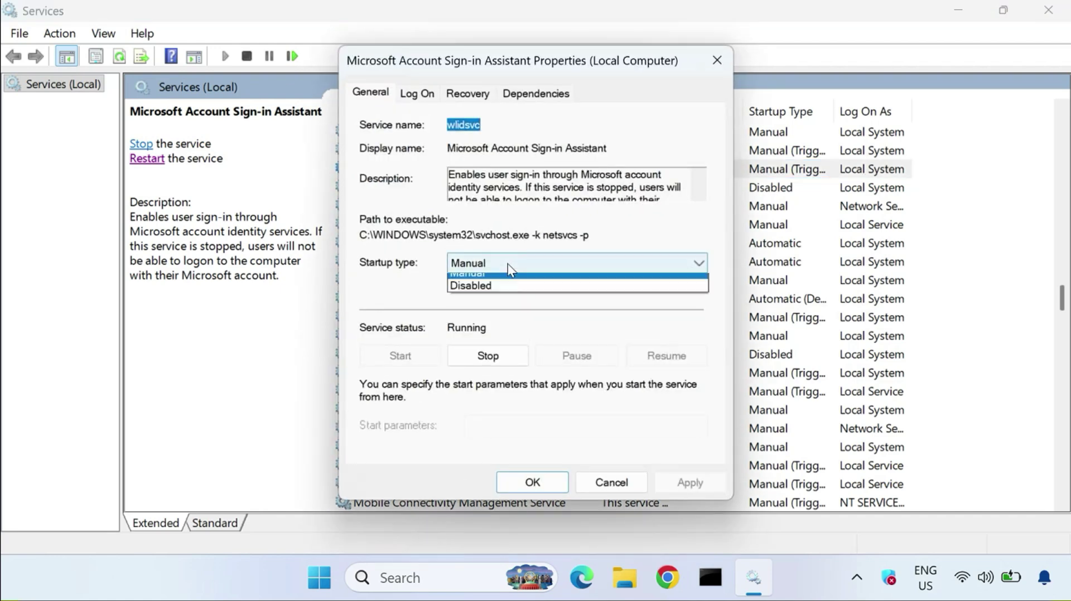
{"action": "left_click", "coordinate": [499, 296]}
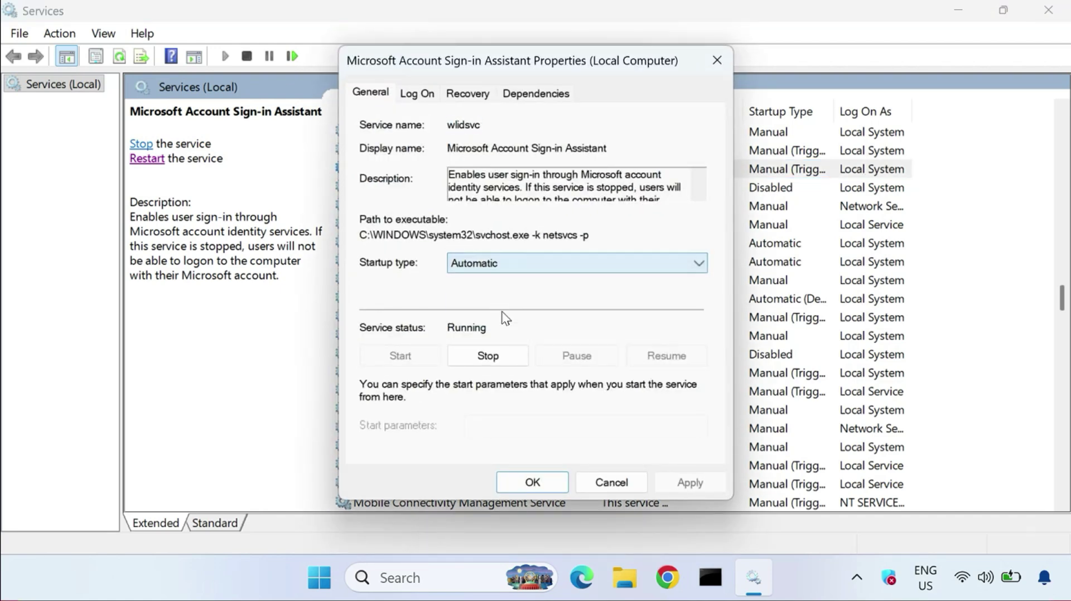
{"action": "left_click", "coordinate": [503, 267]}
{"action": "left_click", "coordinate": [503, 306]}
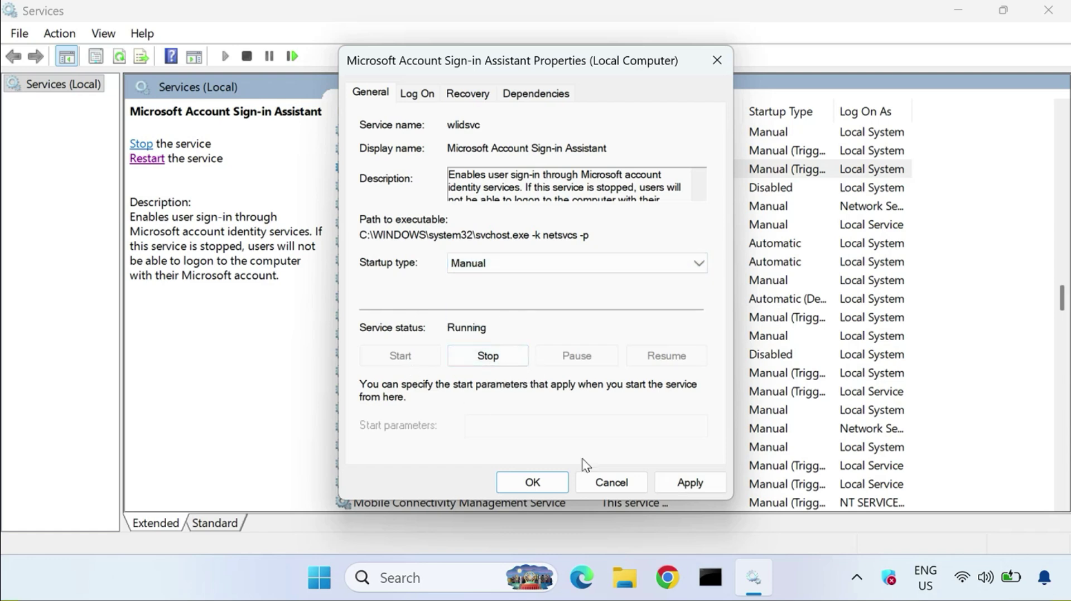
{"action": "left_click", "coordinate": [681, 483]}
{"action": "left_click", "coordinate": [544, 489]}
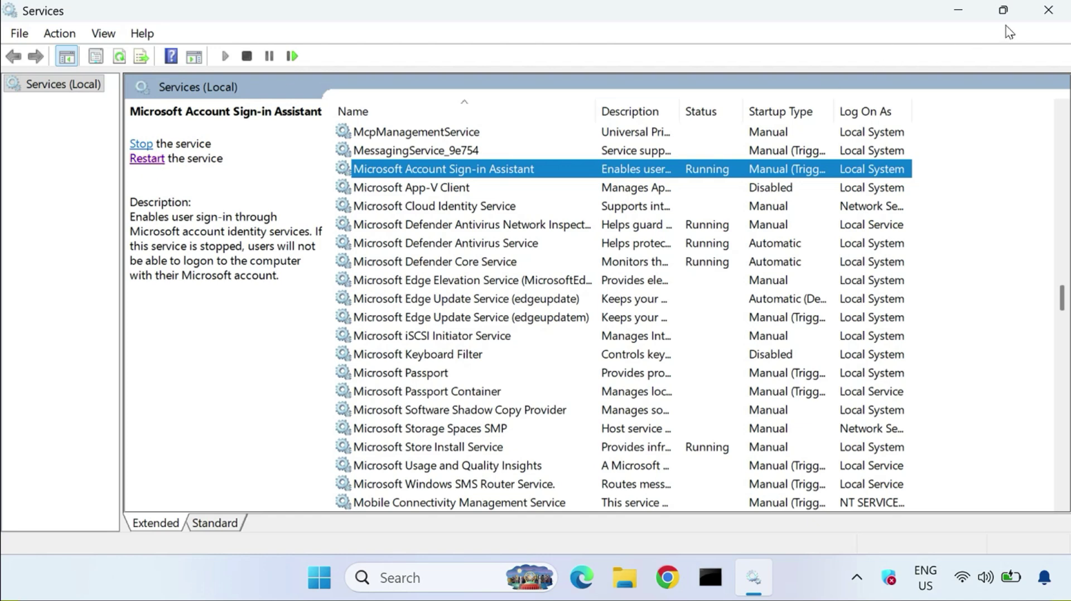
{"action": "left_click", "coordinate": [1047, 10]}
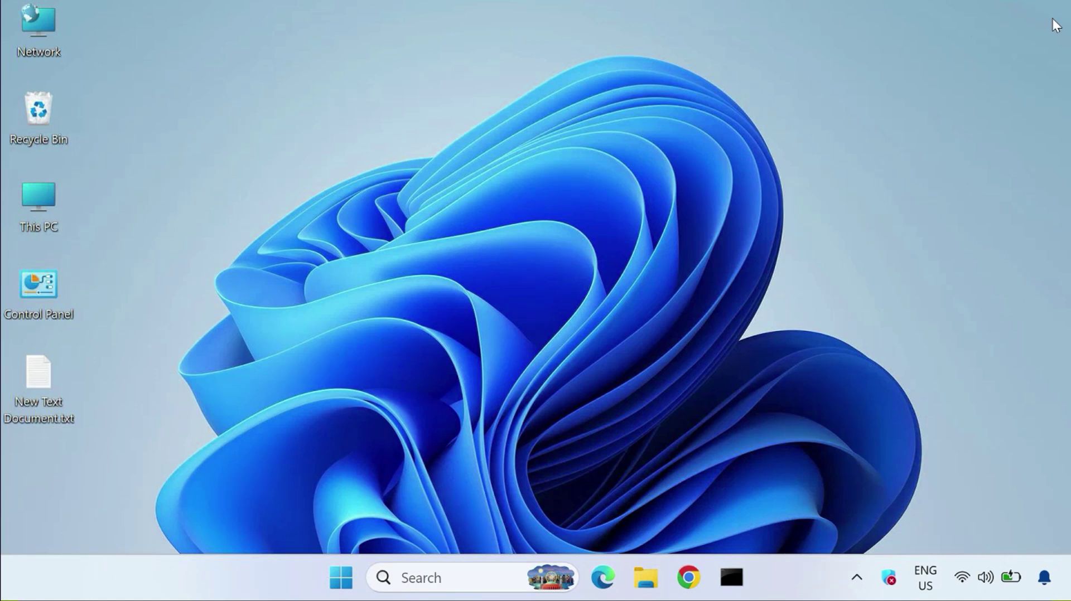
Reset the Microsoft Store cache by launching wsreset.exe from the Run dialog.
{"action": "left_click", "coordinate": [337, 580]}
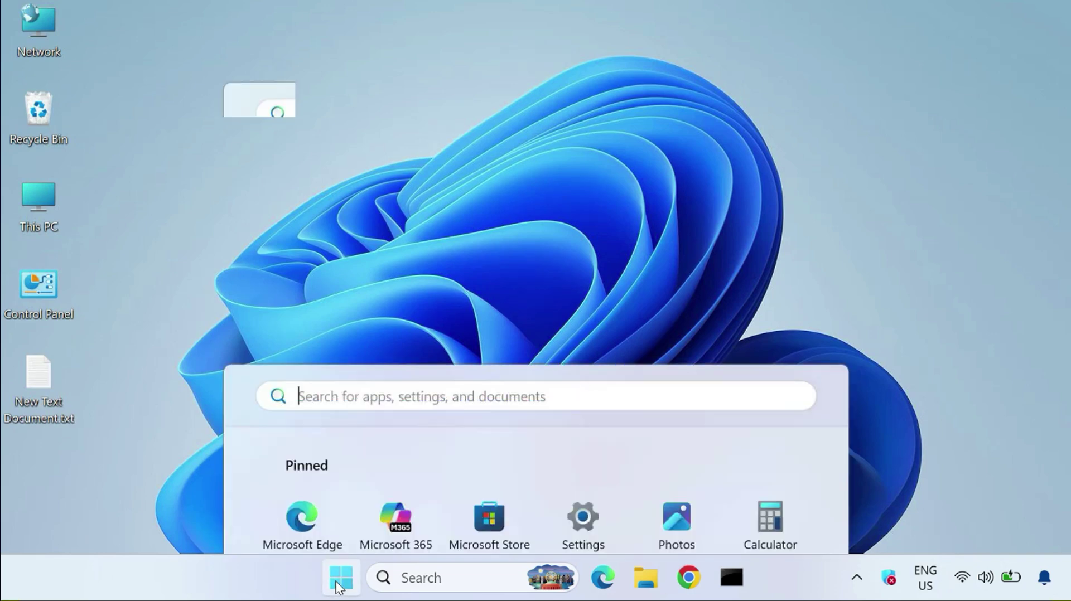
{"action": "left_click", "coordinate": [337, 582]}
{"action": "left_click", "coordinate": [337, 580]}
{"action": "type", "text": "run"}
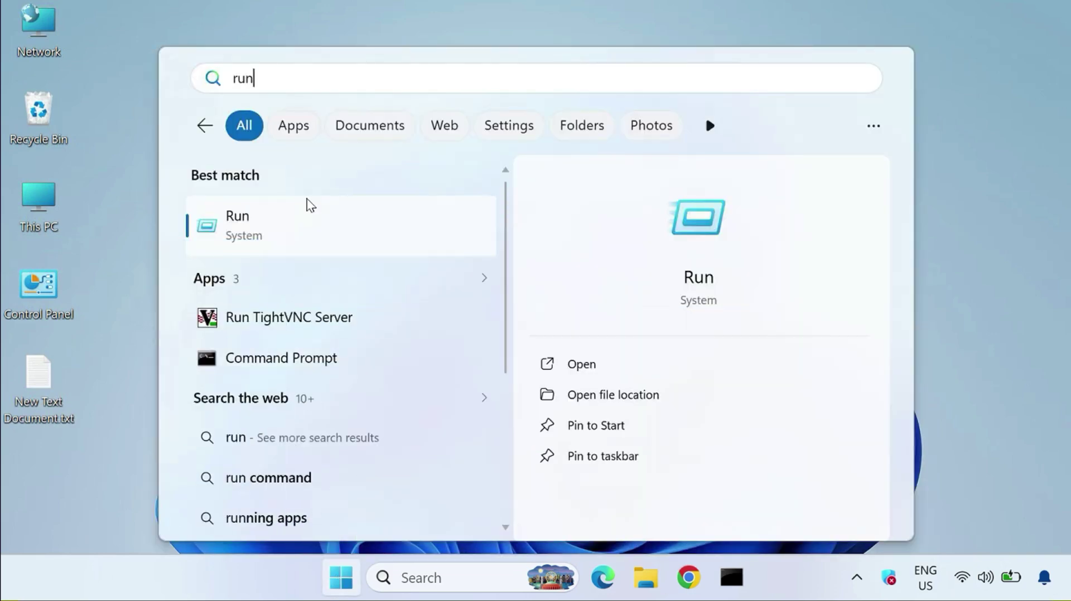
{"action": "left_click", "coordinate": [311, 228]}
{"action": "type", "text": "wsreset.exe"}
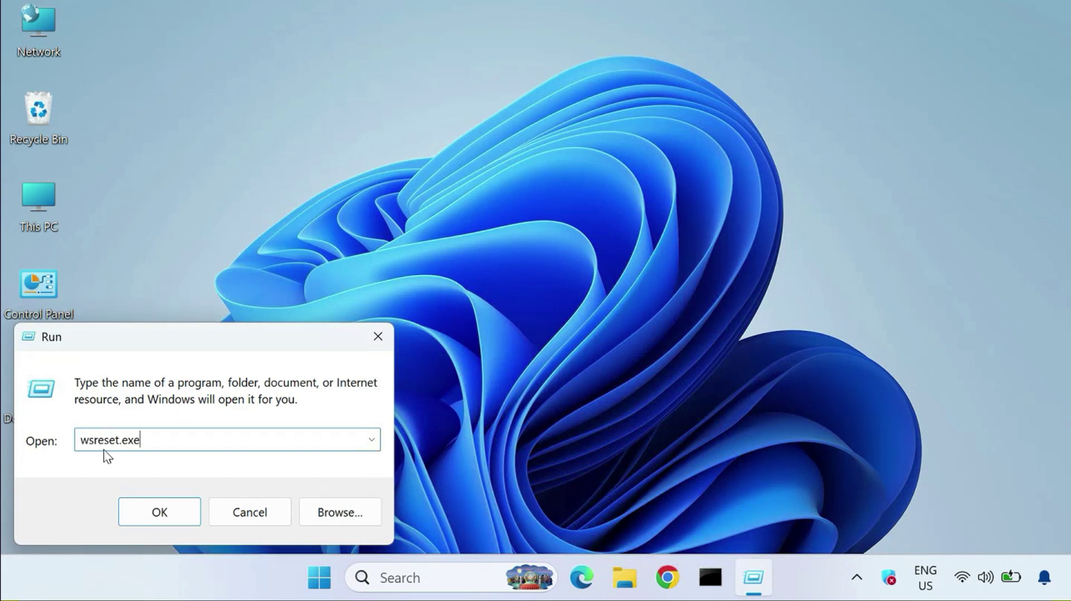
{"action": "left_click", "coordinate": [192, 512]}
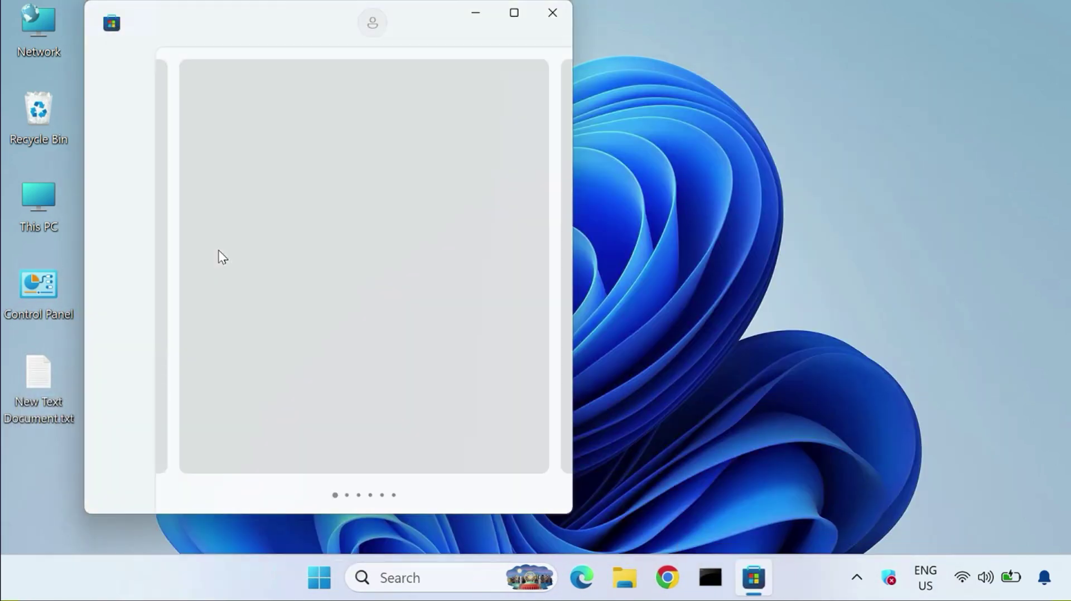
Check the reopened Microsoft Store home page and close the store window.
{"action": "left_click", "coordinate": [475, 13]}
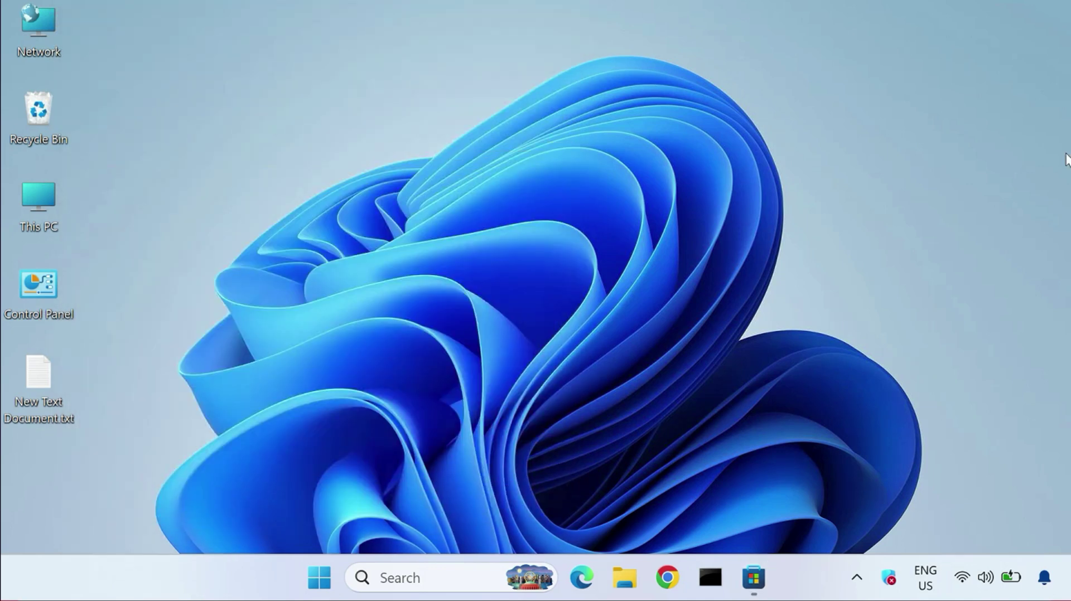
{"action": "left_click", "coordinate": [752, 578]}
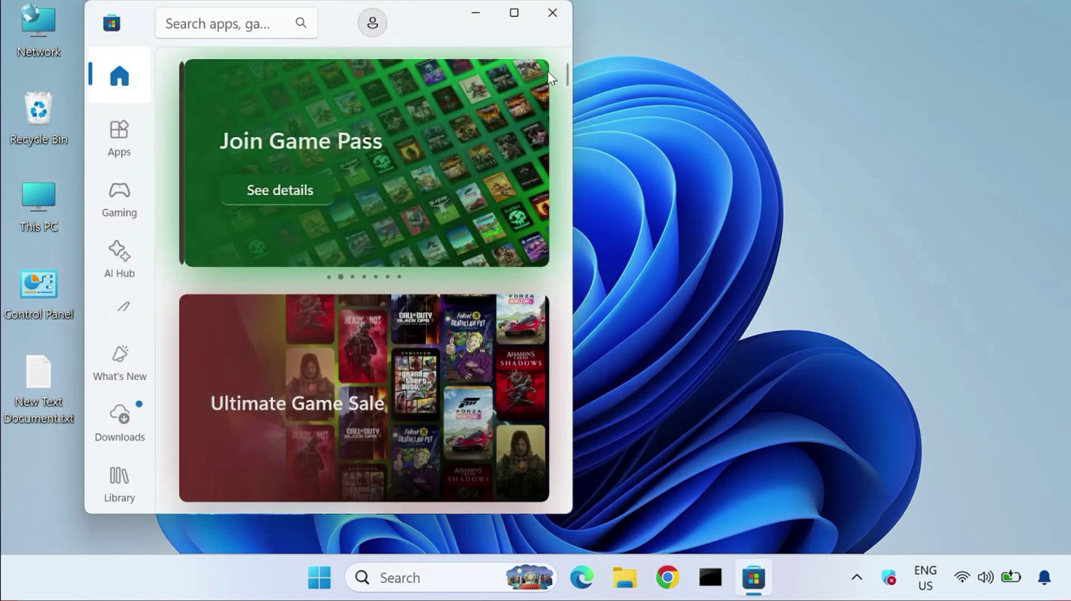
{"action": "left_click", "coordinate": [551, 15]}
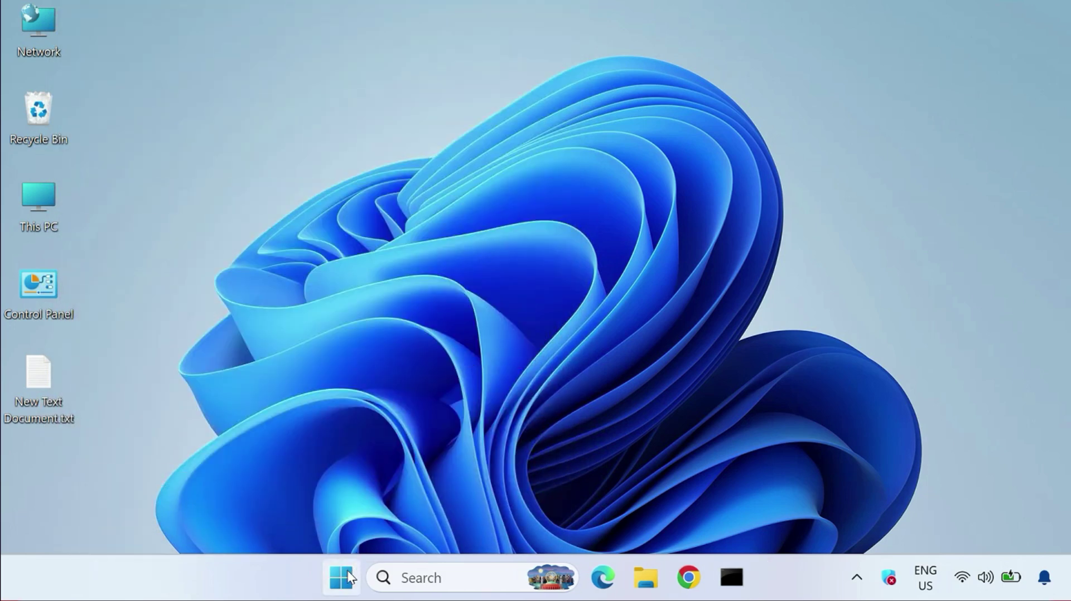
Open the installed apps list in Windows Settings.
{"action": "left_click", "coordinate": [345, 574]}
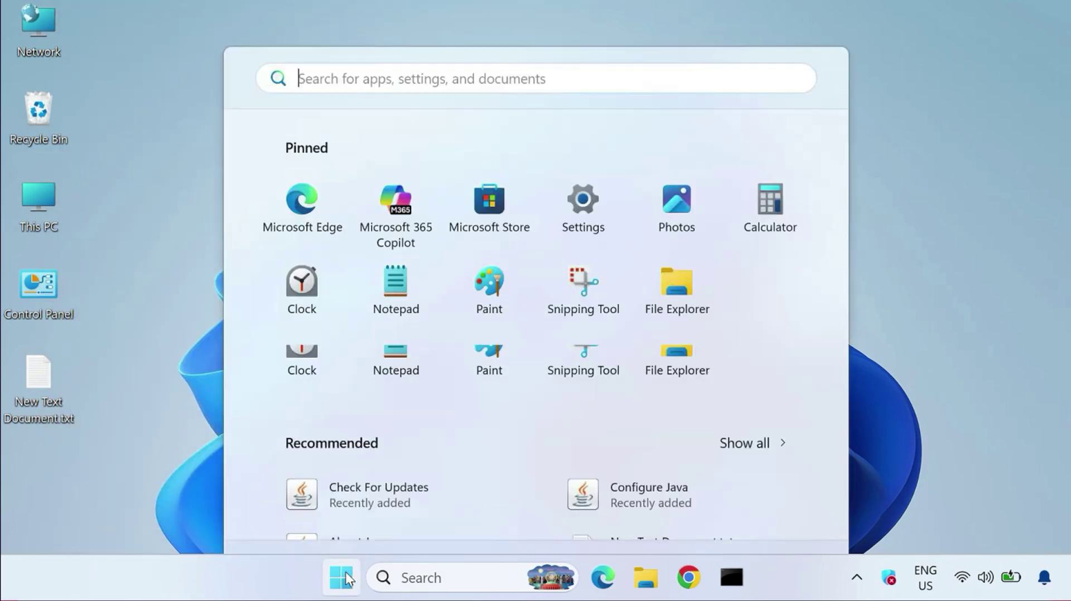
{"action": "left_click", "coordinate": [578, 218]}
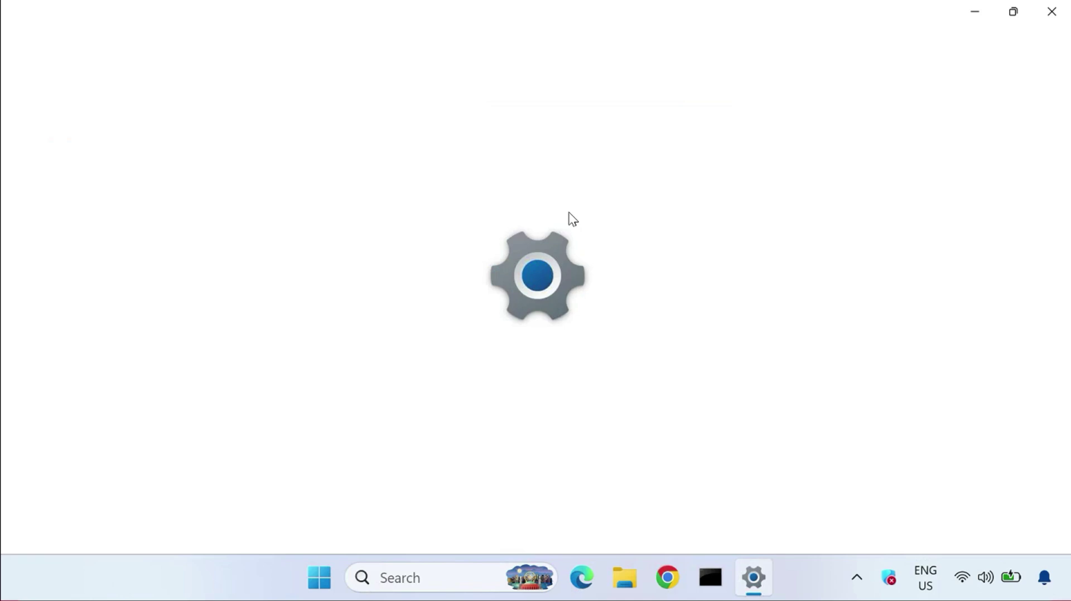
{"action": "left_click", "coordinate": [77, 365]}
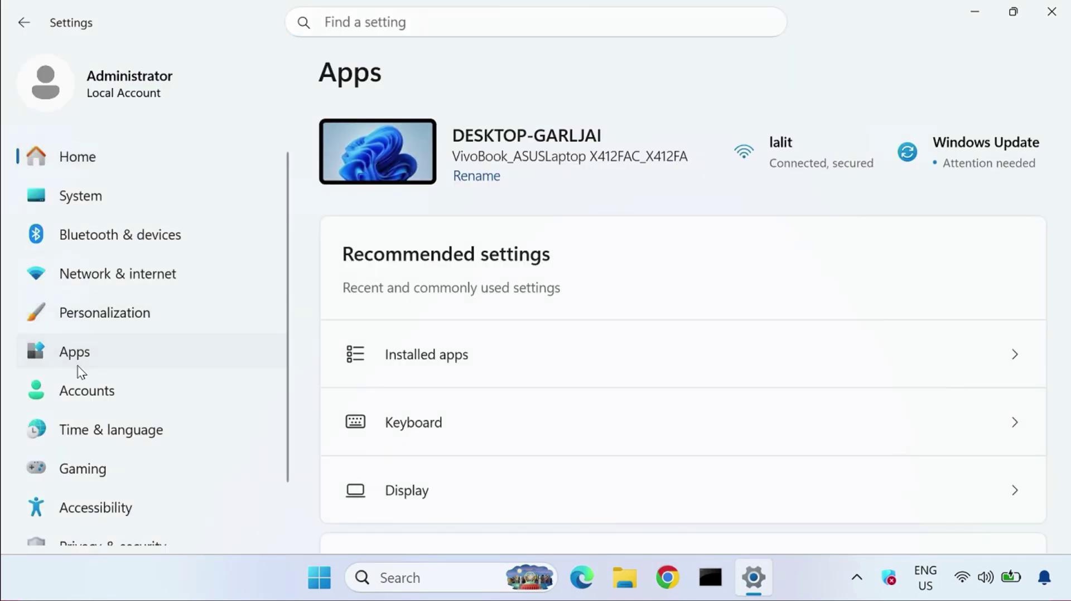
{"action": "left_click", "coordinate": [514, 146]}
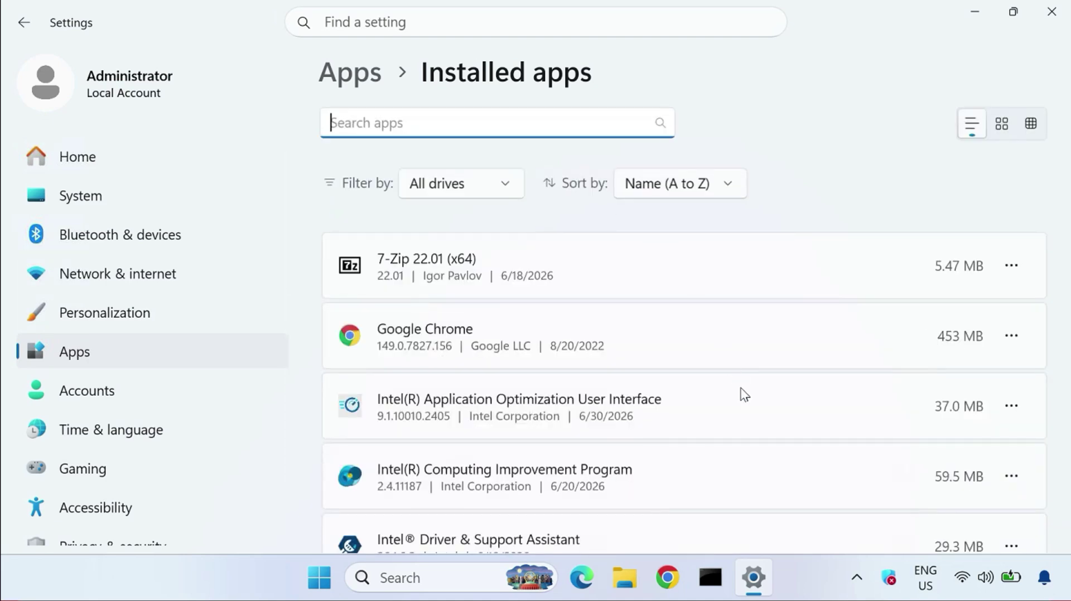
{"action": "scroll", "coordinate": [744, 395], "scroll_direction": "down", "scroll_amount": 3}
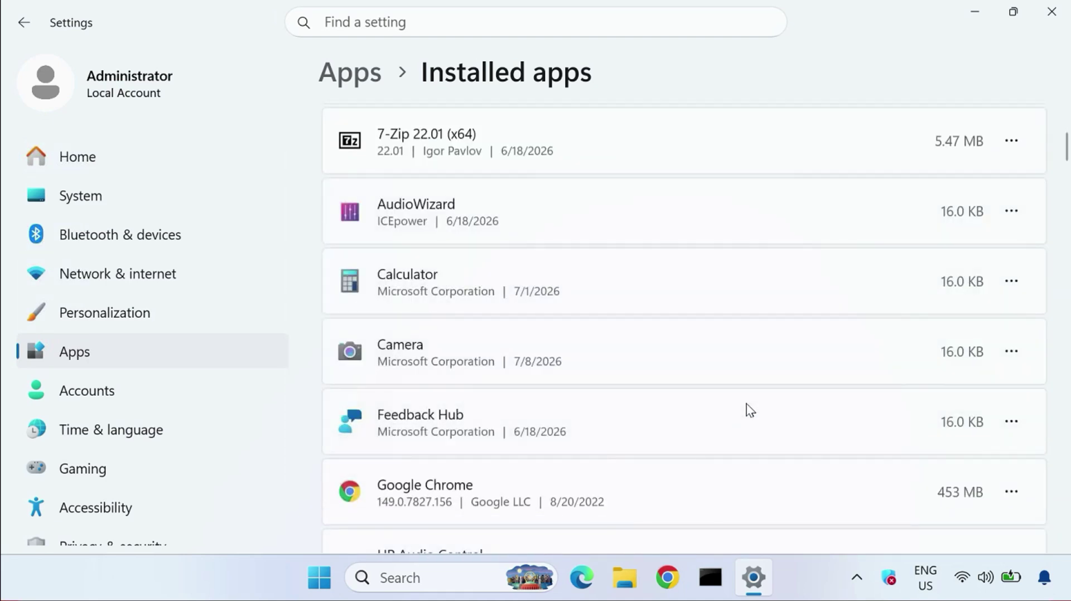
{"action": "scroll", "coordinate": [545, 292], "scroll_direction": "up", "scroll_amount": 3}
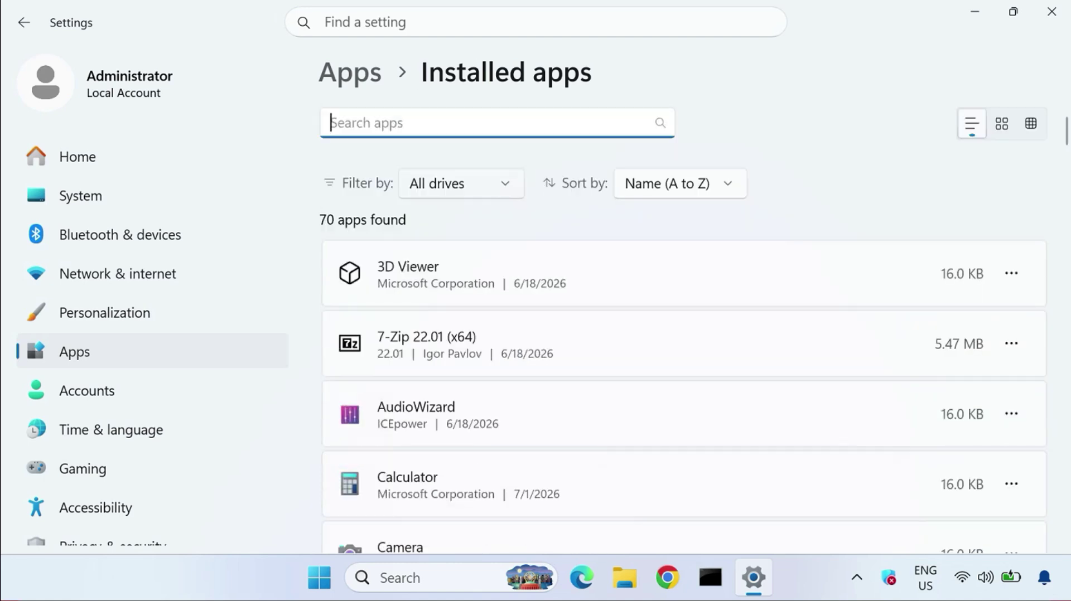
Search the settings for "store" and try to run the Microsoft Store Apps troubleshooter, cancelling it at the User Account Control choice.
{"action": "left_click", "coordinate": [325, 22]}
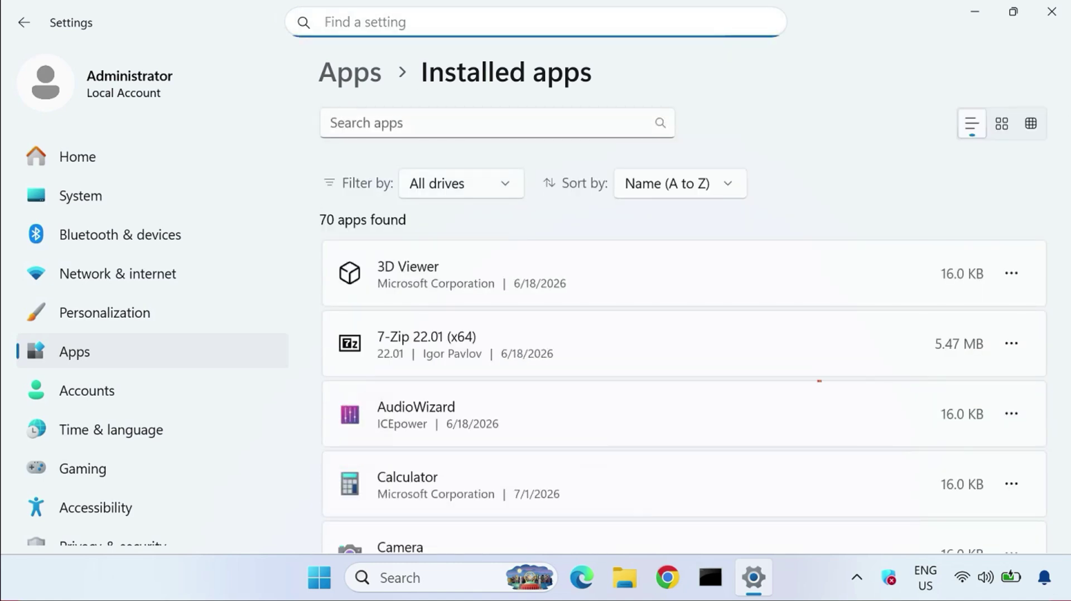
{"action": "type", "text": "store"}
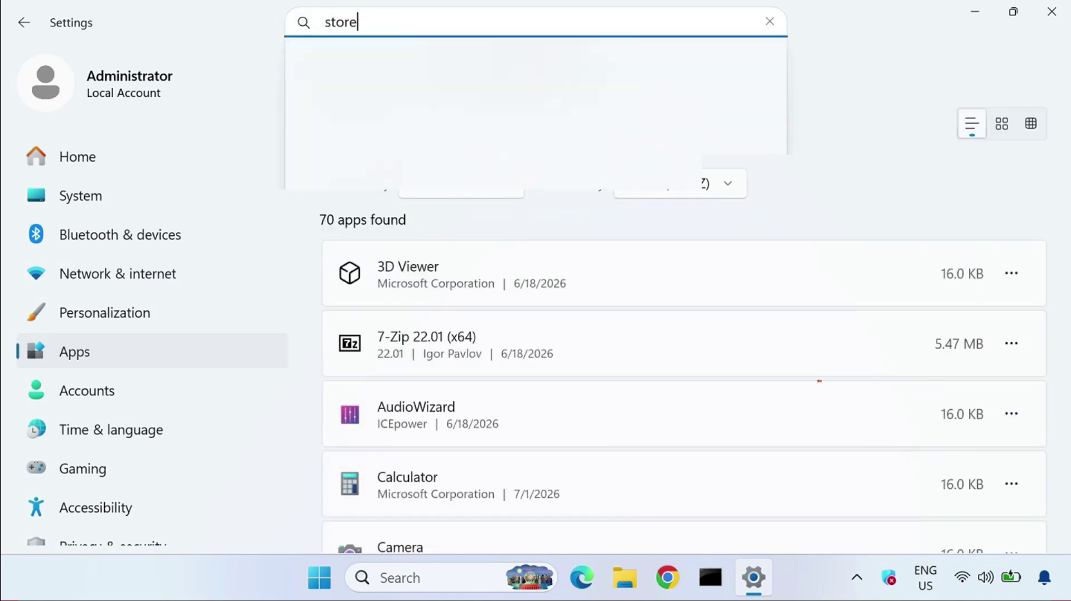
{"action": "left_click", "coordinate": [491, 243]}
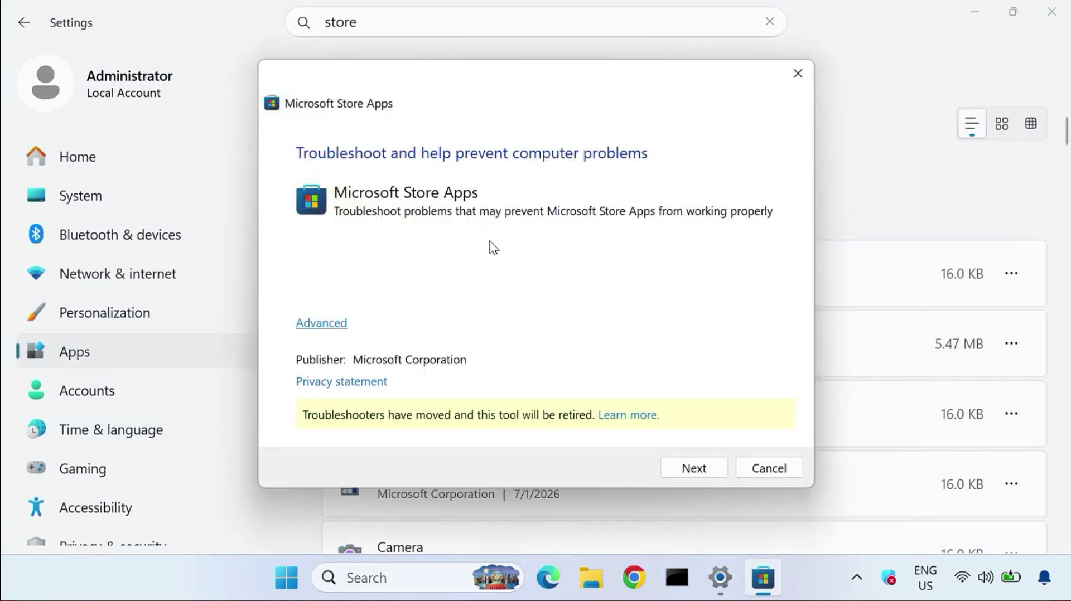
{"action": "left_click", "coordinate": [694, 468]}
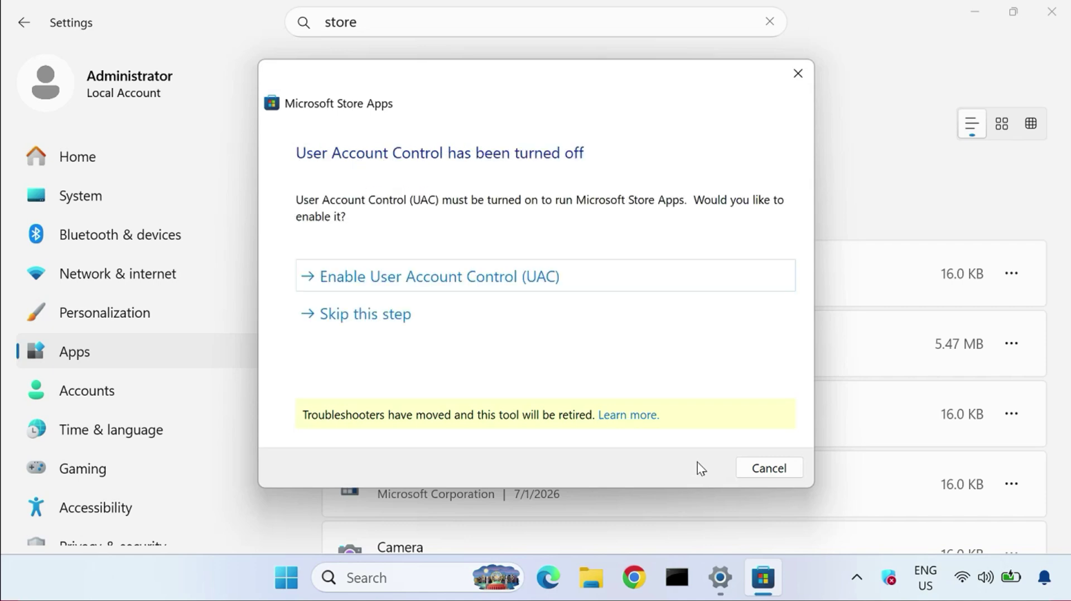
{"action": "left_click", "coordinate": [769, 469]}
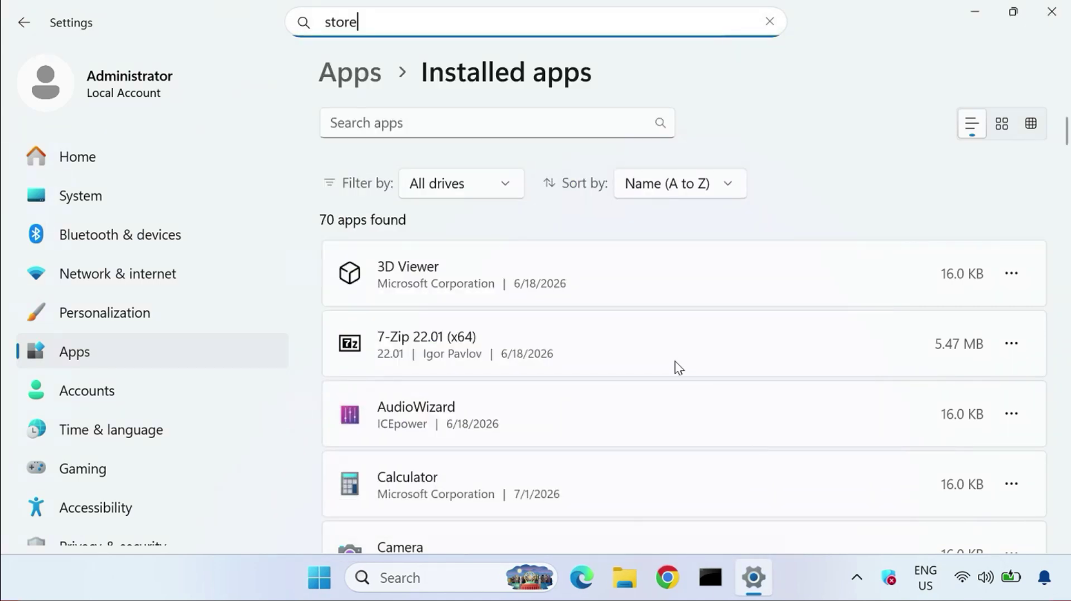
Open the System components page from the related settings below the installed apps list.
{"action": "scroll", "coordinate": [635, 429], "scroll_direction": "down", "scroll_amount": 5}
{"action": "scroll", "coordinate": [632, 427], "scroll_direction": "down", "scroll_amount": 10}
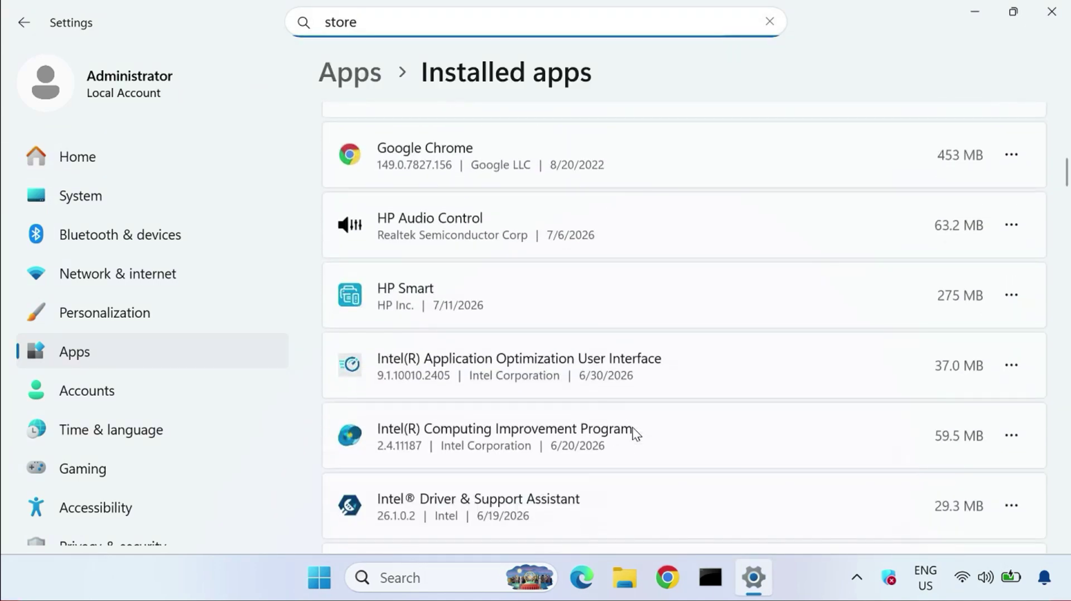
{"action": "scroll", "coordinate": [632, 429], "scroll_direction": "down", "scroll_amount": 8}
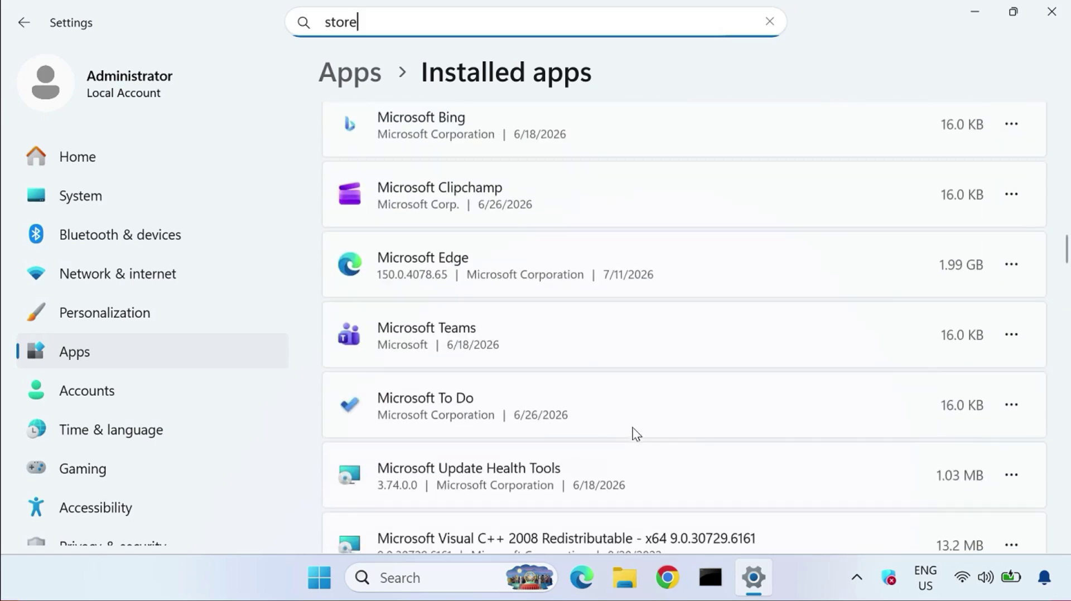
{"action": "scroll", "coordinate": [632, 427], "scroll_direction": "up", "scroll_amount": 1}
{"action": "scroll", "coordinate": [633, 427], "scroll_direction": "down", "scroll_amount": 1}
{"action": "scroll", "coordinate": [539, 373], "scroll_direction": "down", "scroll_amount": 7}
{"action": "scroll", "coordinate": [550, 387], "scroll_direction": "down", "scroll_amount": 6}
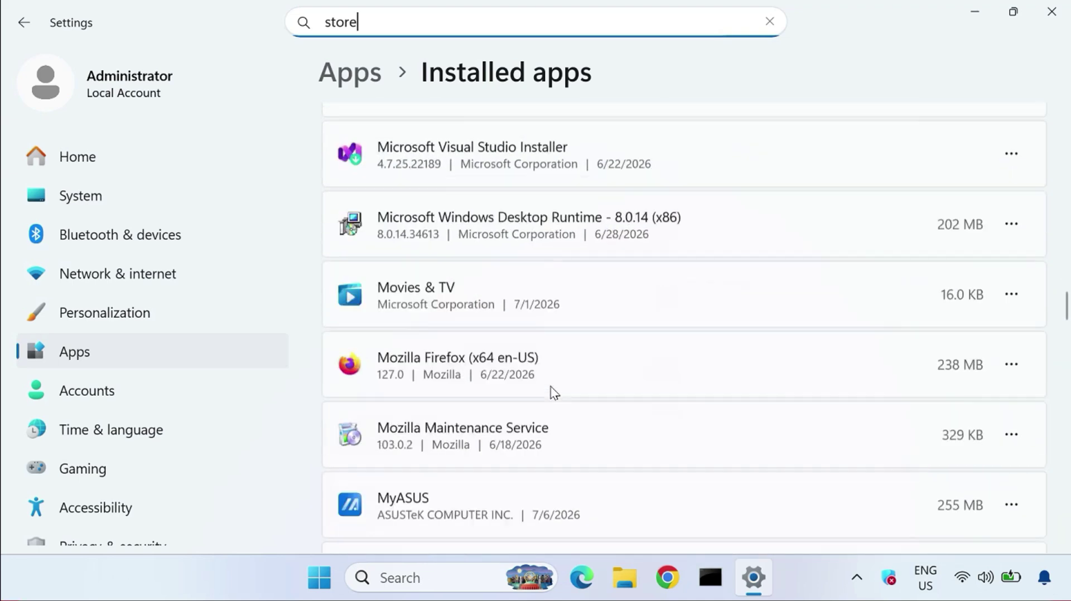
{"action": "scroll", "coordinate": [550, 386], "scroll_direction": "down", "scroll_amount": 7}
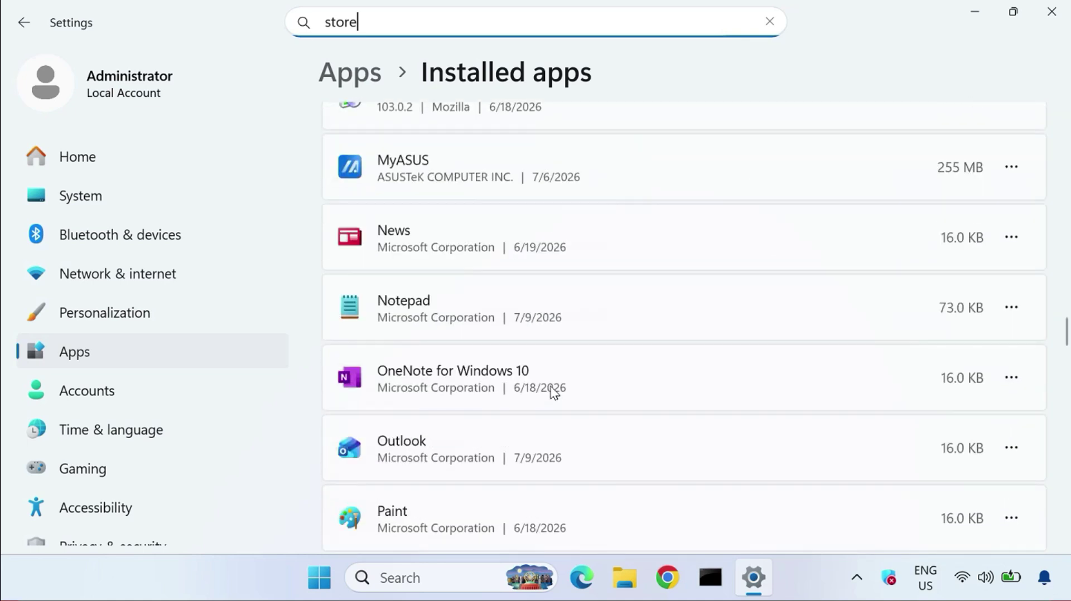
{"action": "scroll", "coordinate": [550, 386], "scroll_direction": "down", "scroll_amount": 3}
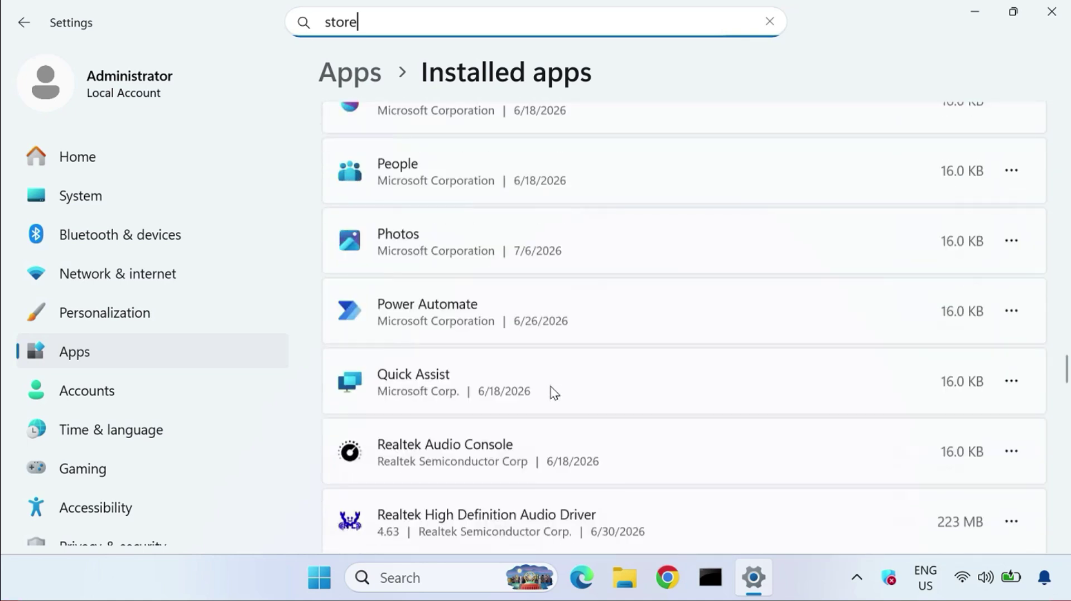
{"action": "scroll", "coordinate": [667, 318], "scroll_direction": "down", "scroll_amount": 15}
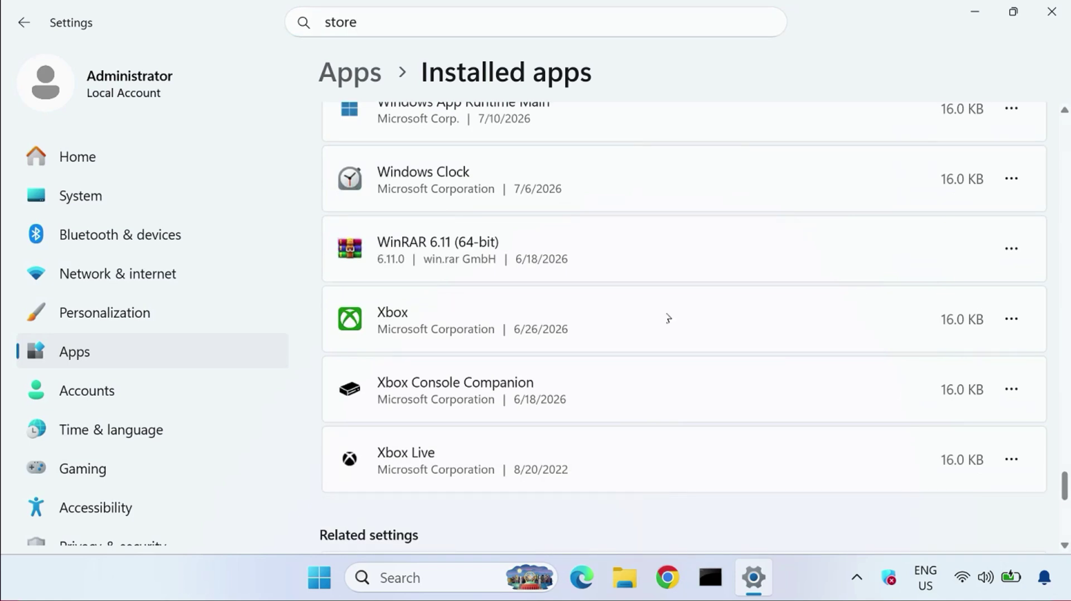
{"action": "scroll", "coordinate": [594, 328], "scroll_direction": "down", "scroll_amount": 4}
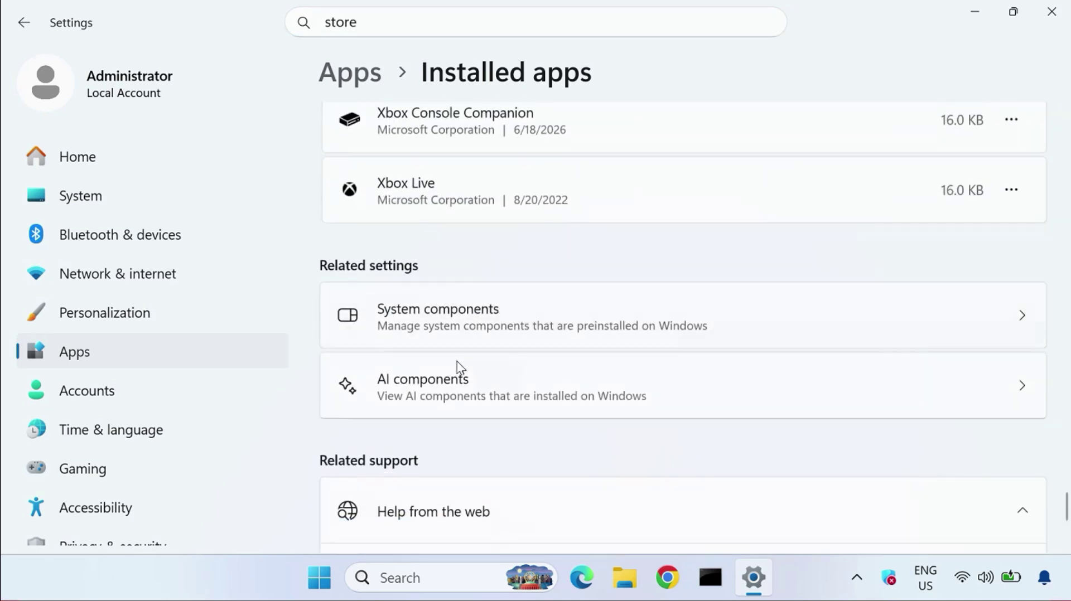
{"action": "left_click", "coordinate": [487, 324]}
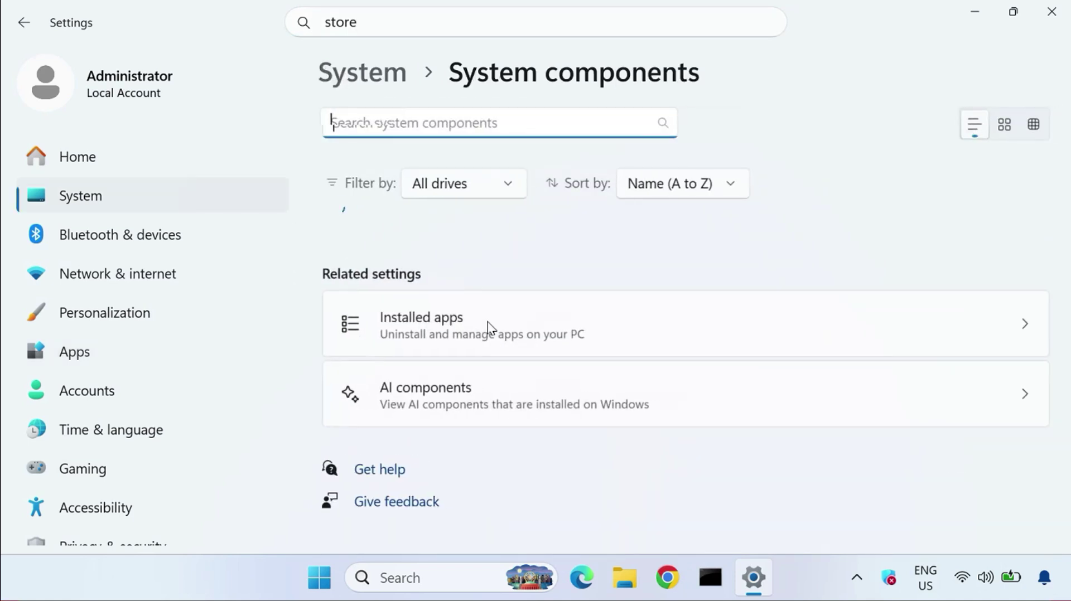
Open the advanced options of the Microsoft Store entry in the system components list.
{"action": "scroll", "coordinate": [491, 329], "scroll_direction": "down", "scroll_amount": 2}
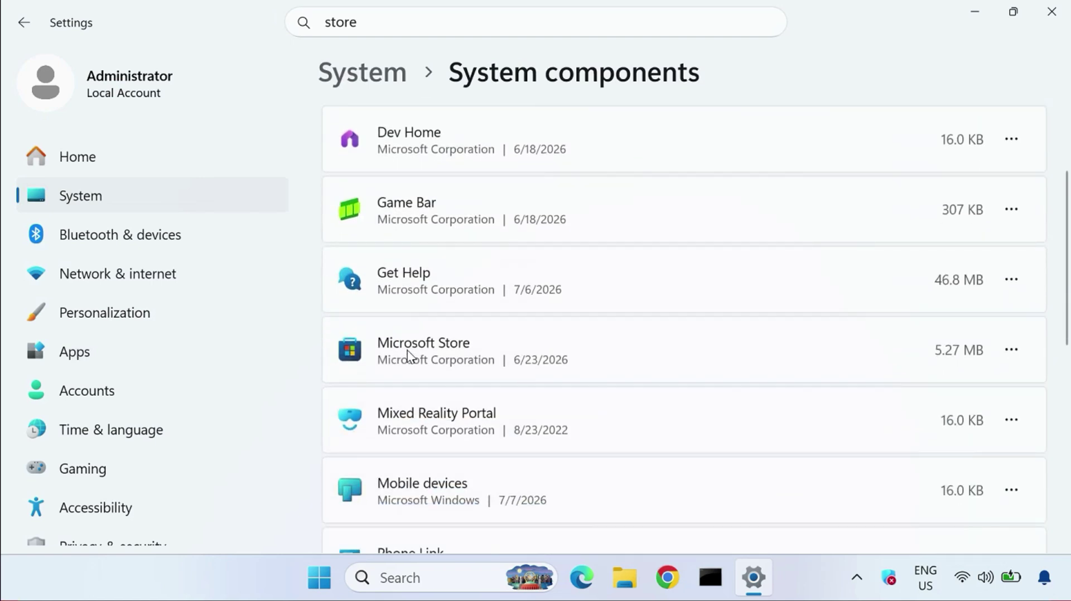
{"action": "left_click", "coordinate": [1012, 352]}
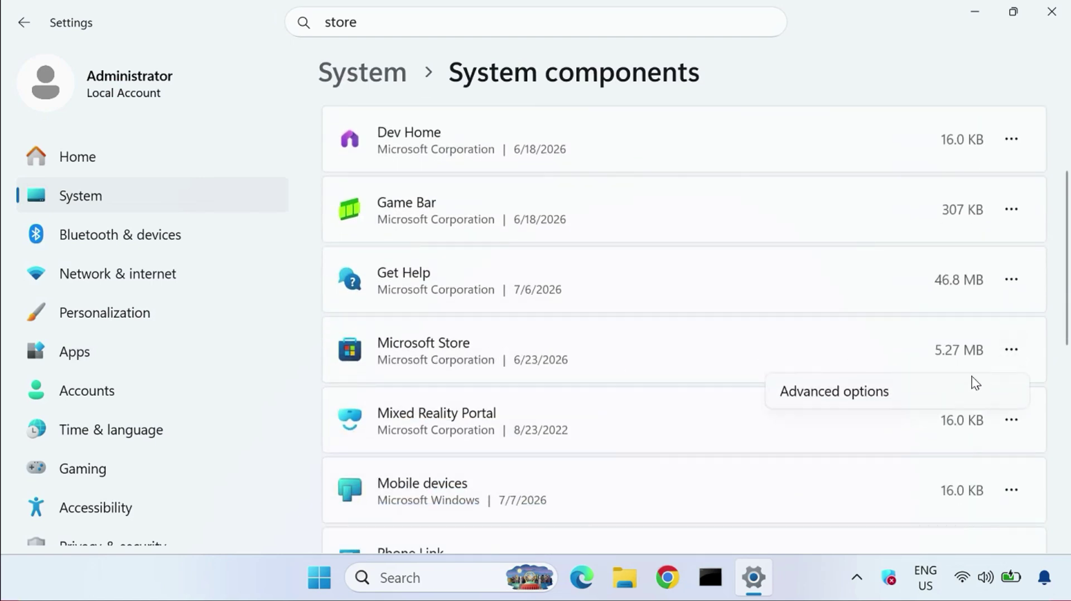
{"action": "left_click", "coordinate": [842, 402]}
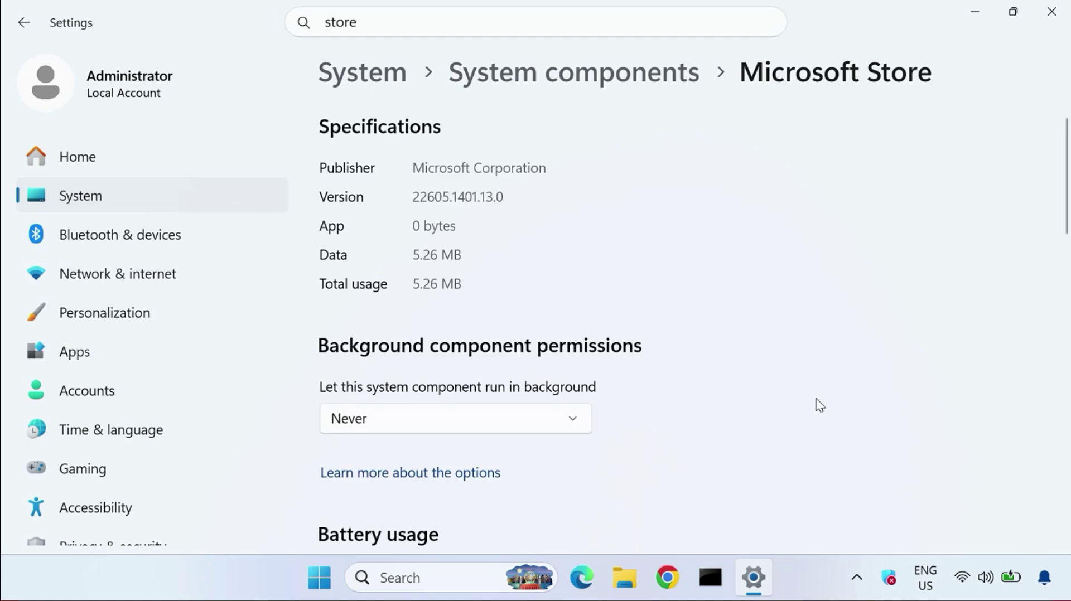
Reset the Microsoft Store component with its data, repair it as well, and close the Settings window.
{"action": "scroll", "coordinate": [628, 392], "scroll_direction": "down", "scroll_amount": 5}
{"action": "scroll", "coordinate": [438, 365], "scroll_direction": "down", "scroll_amount": 8}
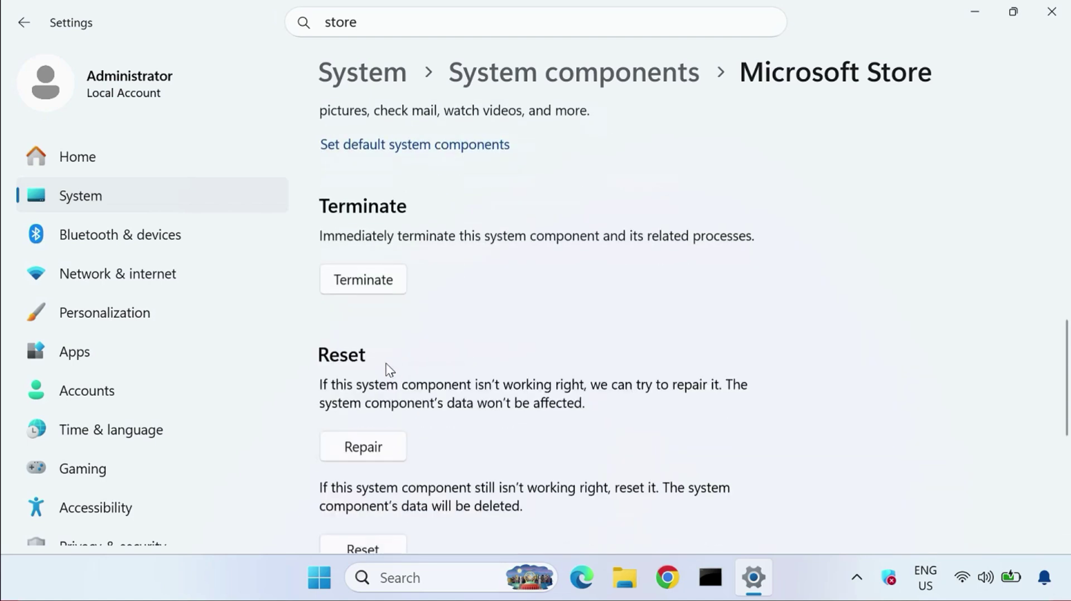
{"action": "scroll", "coordinate": [483, 447], "scroll_direction": "down", "scroll_amount": 5}
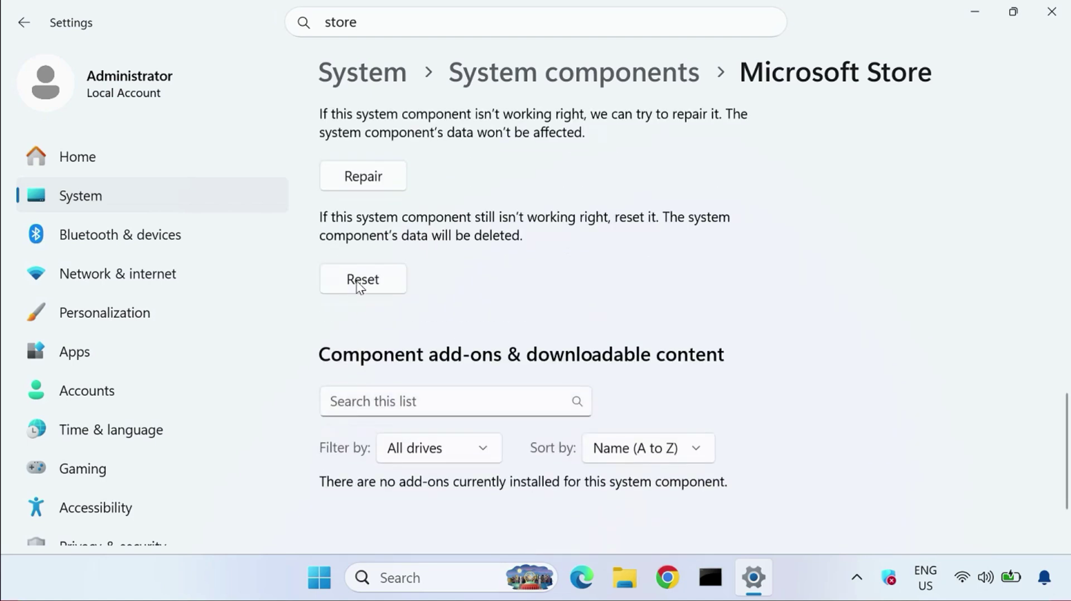
{"action": "left_click", "coordinate": [362, 279]}
{"action": "left_click", "coordinate": [438, 228]}
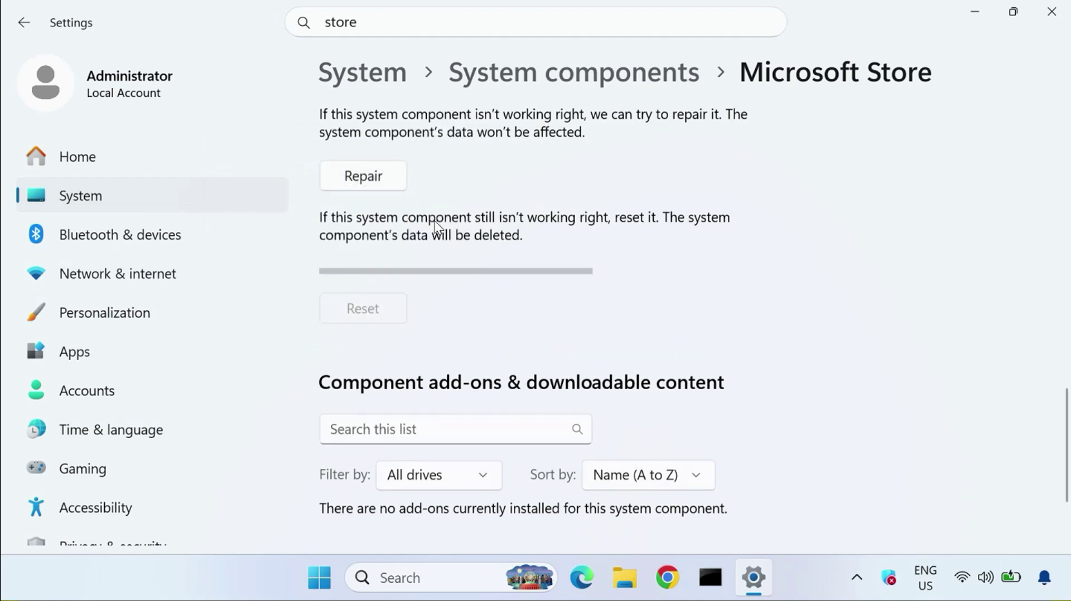
{"action": "left_click", "coordinate": [343, 175]}
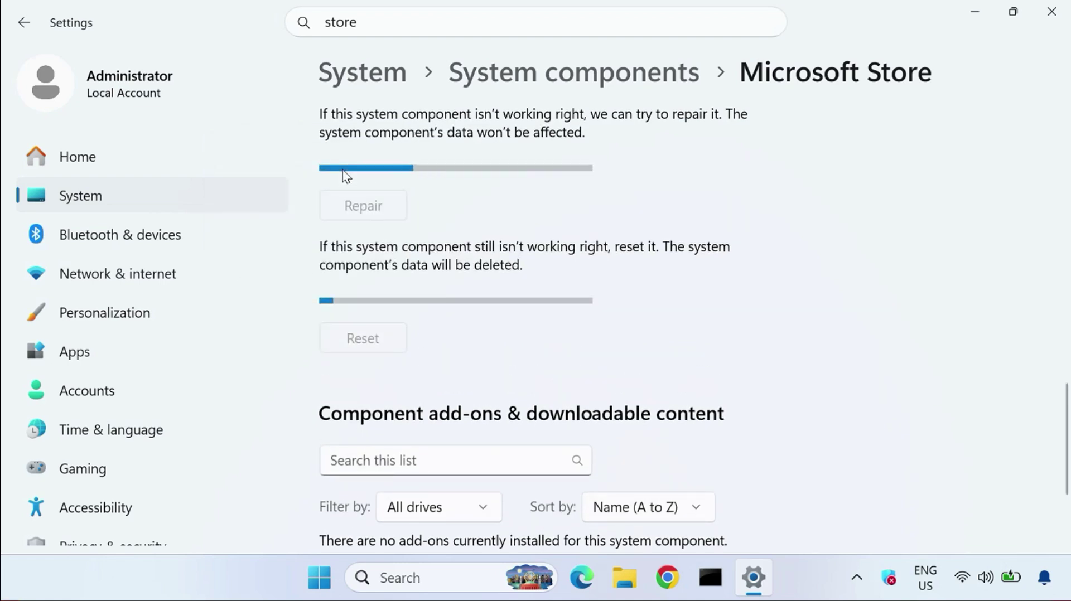
{"action": "scroll", "coordinate": [453, 277], "scroll_direction": "up", "scroll_amount": 3}
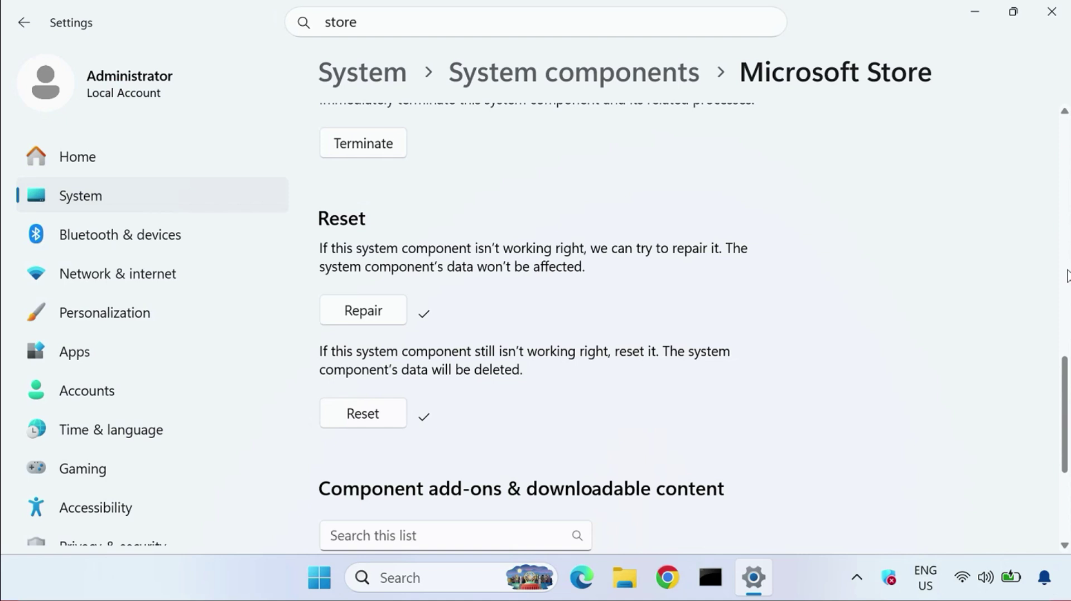
{"action": "left_click", "coordinate": [1051, 11]}
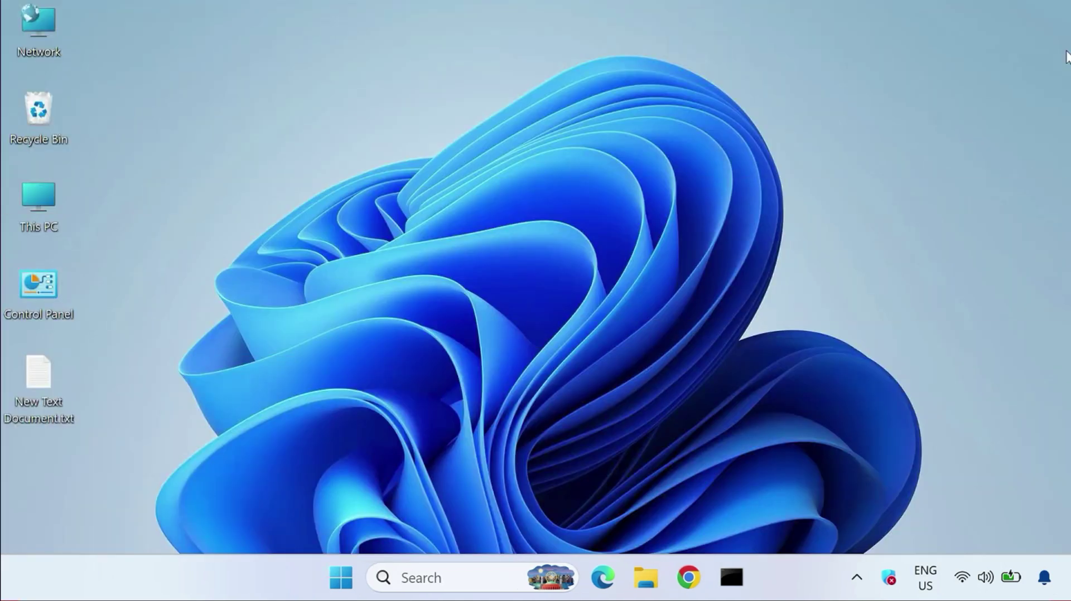
Search for "power" and run Windows PowerShell as administrator.
{"action": "left_click", "coordinate": [343, 567]}
{"action": "type", "text": "power"}
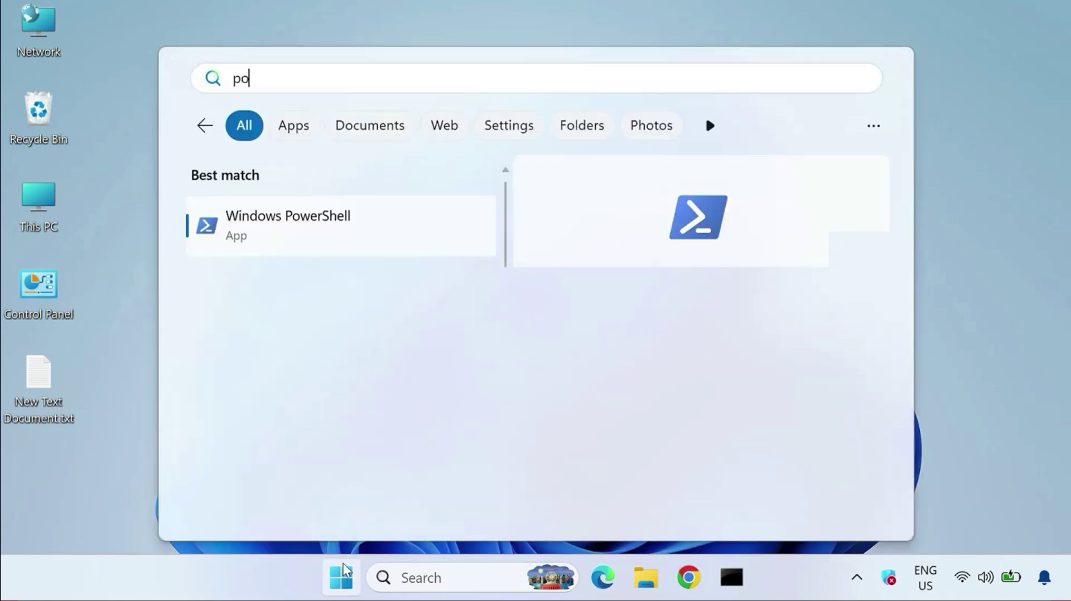
{"action": "right_click", "coordinate": [378, 246]}
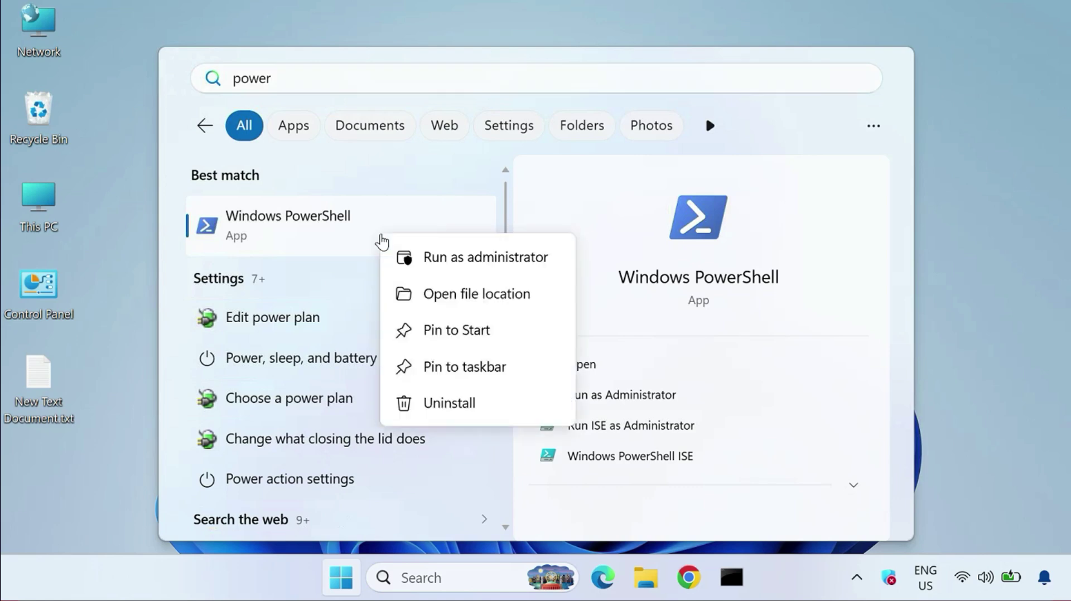
{"action": "left_click", "coordinate": [501, 256]}
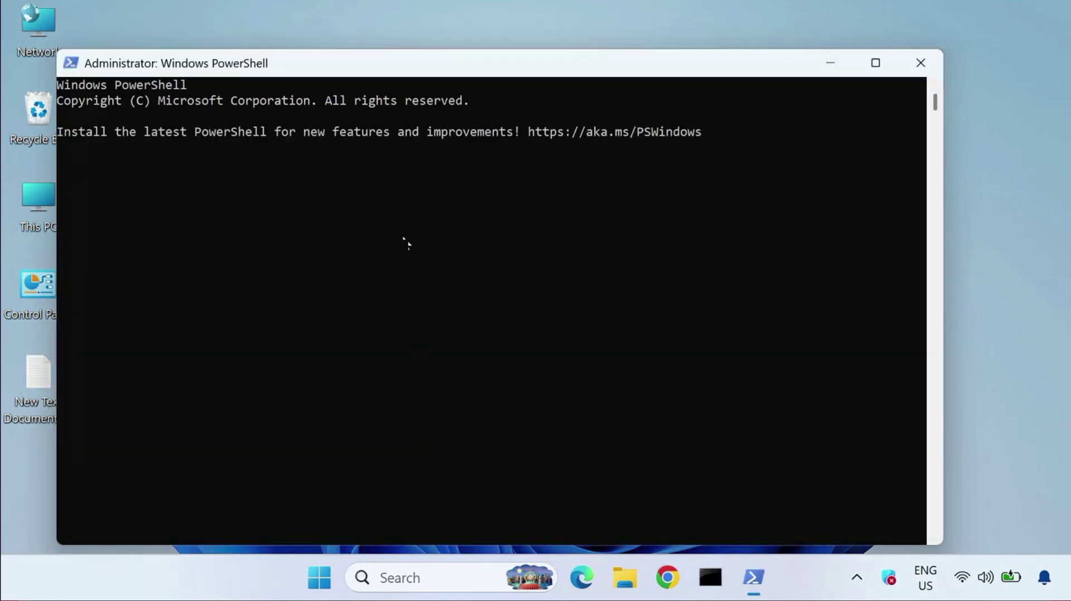
Try to re-register the Store with Get-AppxPackage -AllUsers Microsoft.WindowsStore | Foreach { Add-AppxPackage -DisableDevelopmentMode -Register "$($_.InstallLocation)\AppXManifest.xml" }, and close PowerShell.
{"action": "right_click", "coordinate": [227, 162]}
{"action": "key", "text": "Return"}
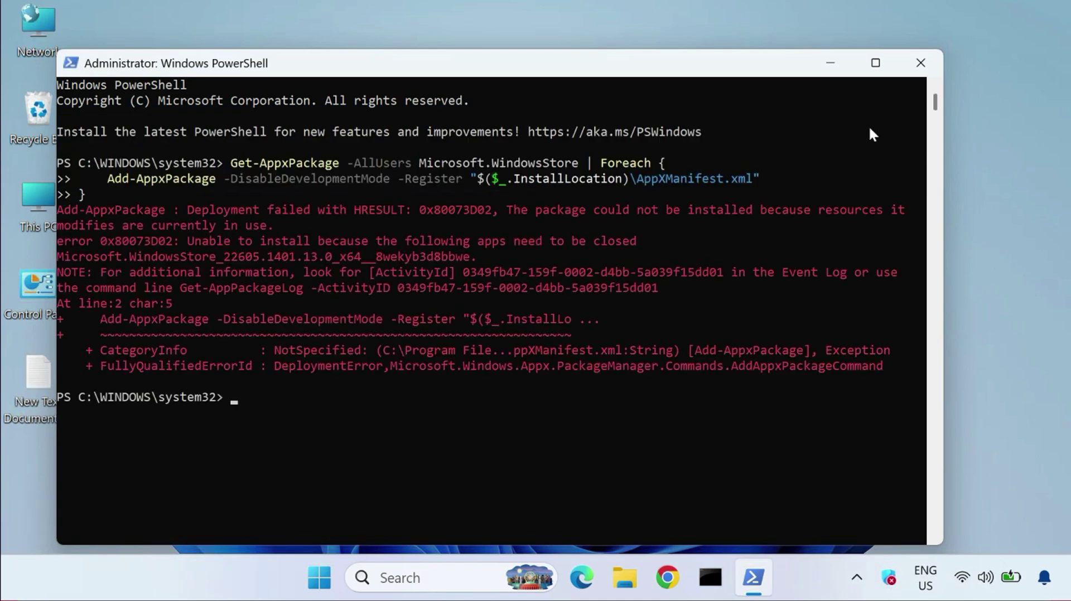
{"action": "left_click", "coordinate": [919, 63]}
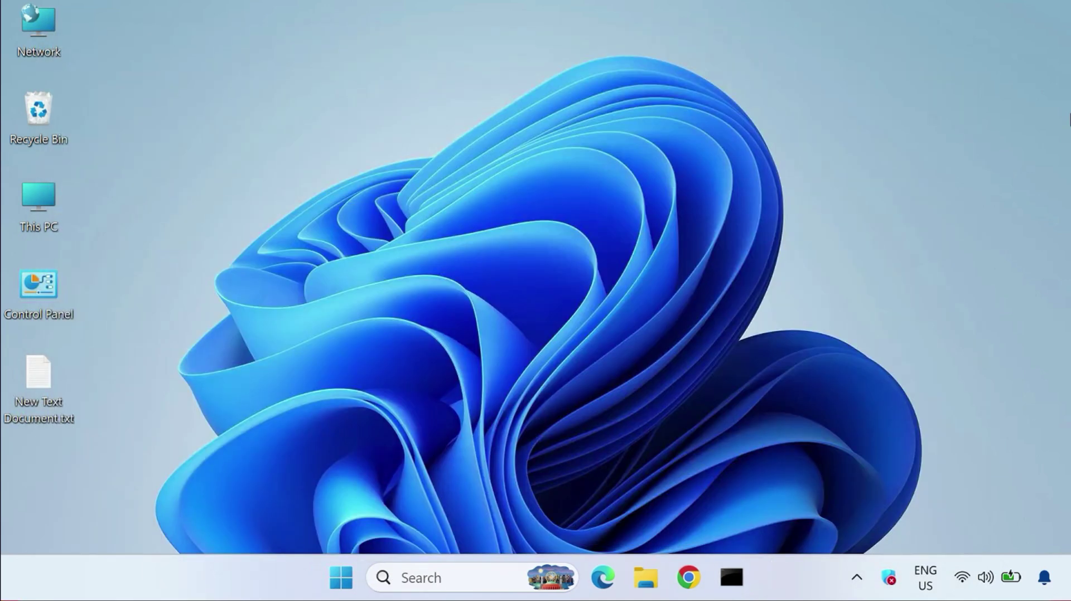
Find and open Microsoft Store to check that its home page loads, and close the store window.
{"action": "left_click", "coordinate": [337, 580]}
{"action": "type", "text": "stop"}
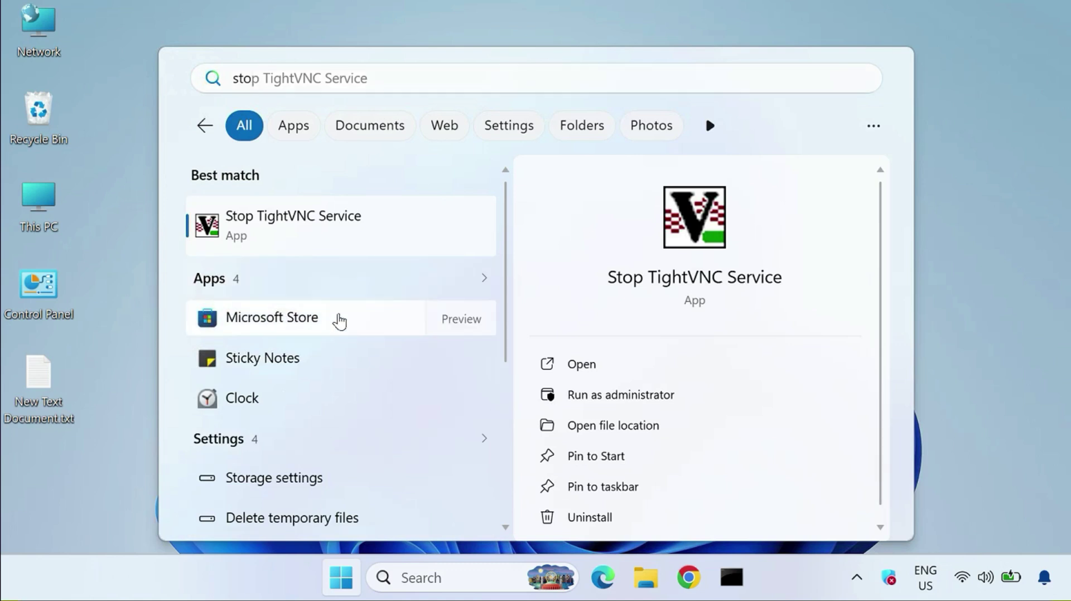
{"action": "left_click", "coordinate": [339, 319]}
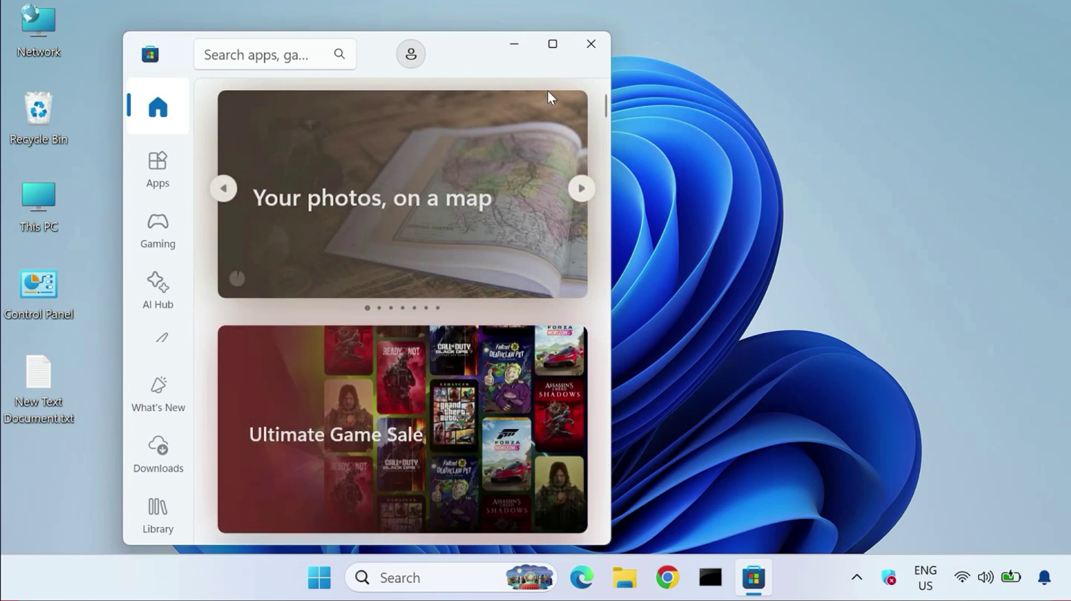
{"action": "left_click", "coordinate": [593, 44]}
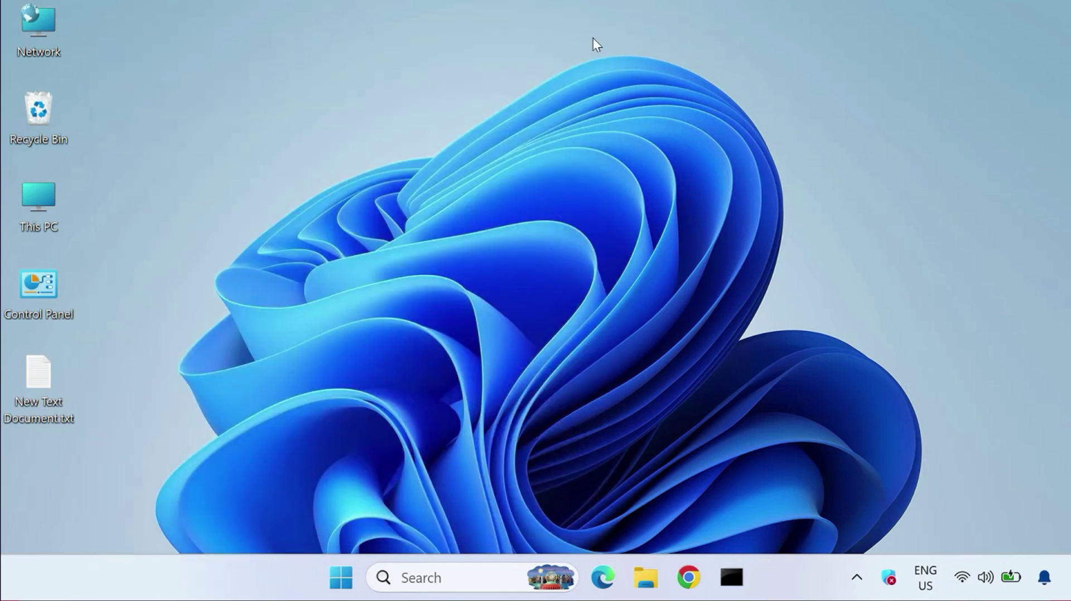